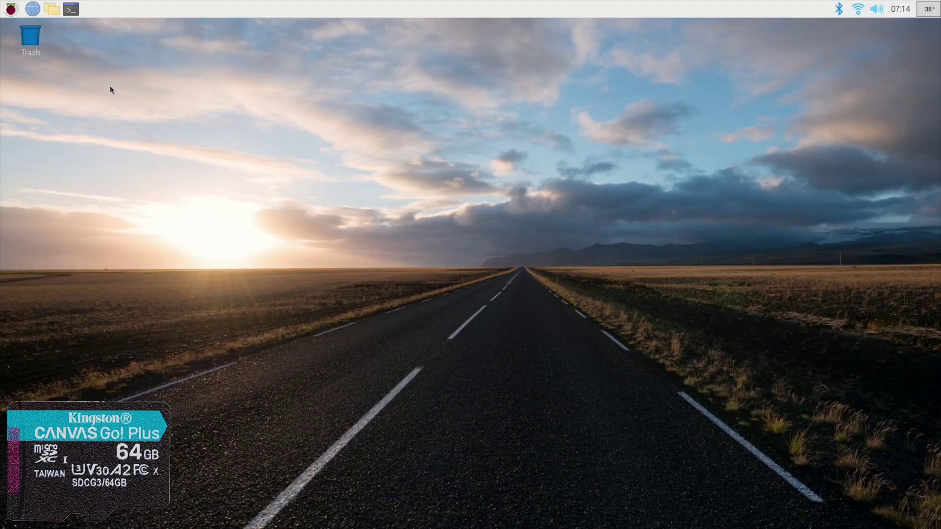
Launch Raspberry Pi Diagnostics from Accessories, run the SD Card Speed Test, and view its log.
{"action": "left_click", "coordinate": [10, 9]}
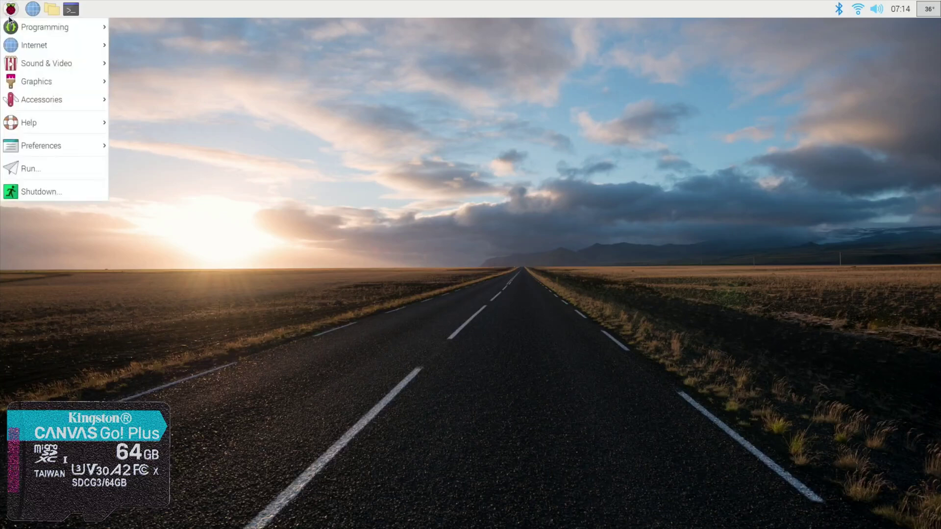
{"action": "mouse_move", "coordinate": [41, 99]}
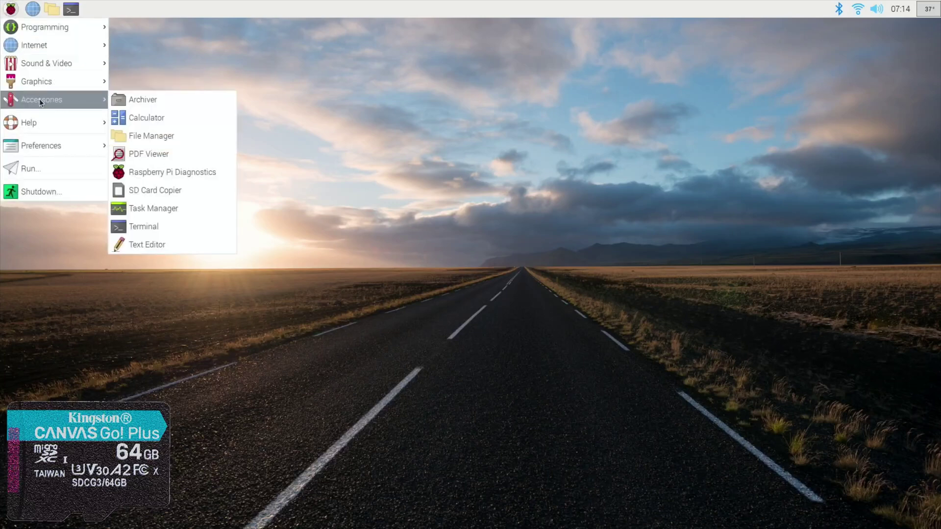
{"action": "left_click", "coordinate": [162, 172]}
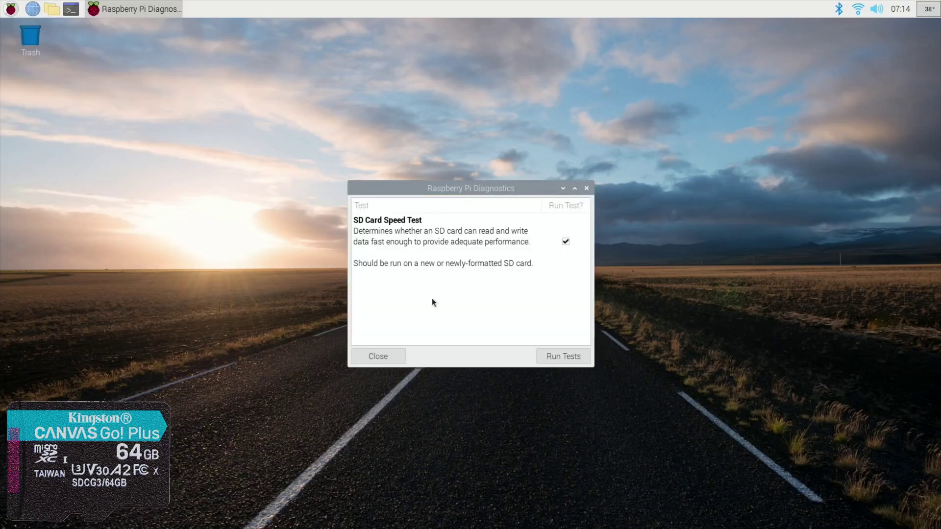
{"action": "left_click", "coordinate": [559, 356]}
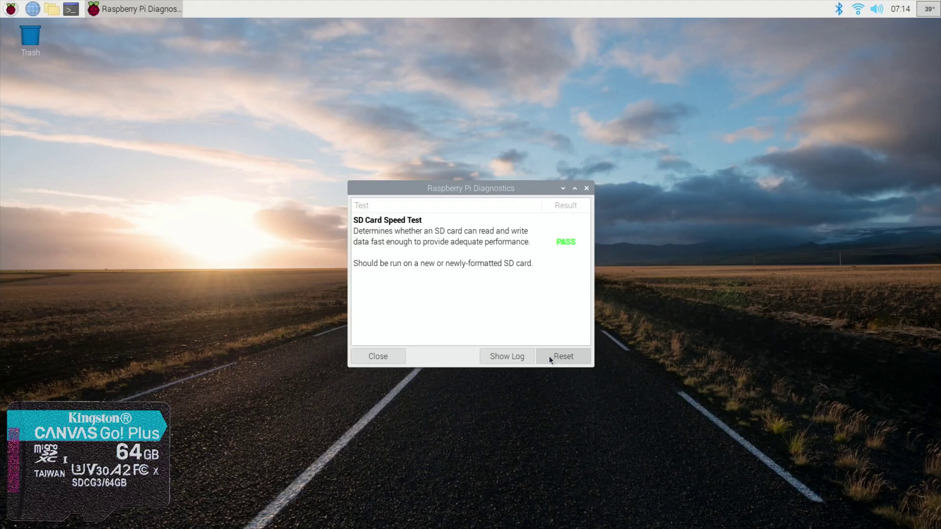
{"action": "left_click", "coordinate": [502, 356]}
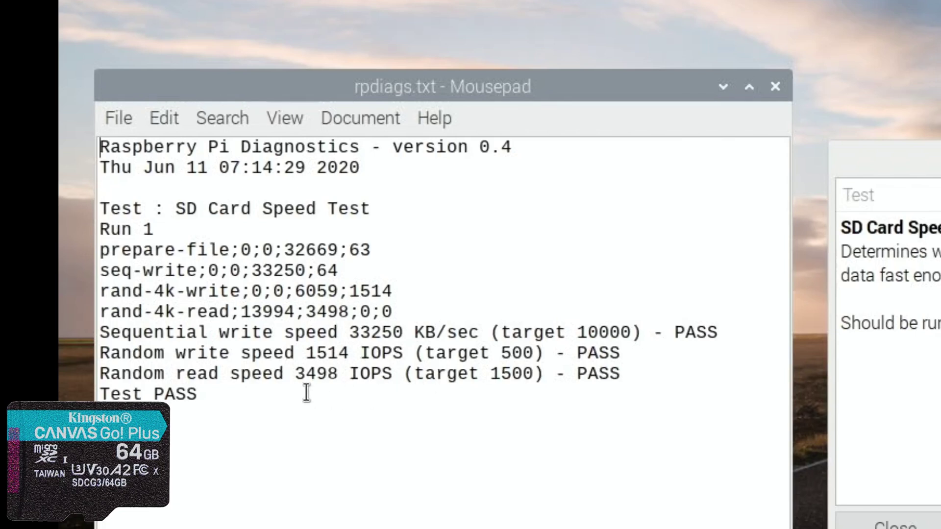
{"action": "left_click", "coordinate": [342, 353]}
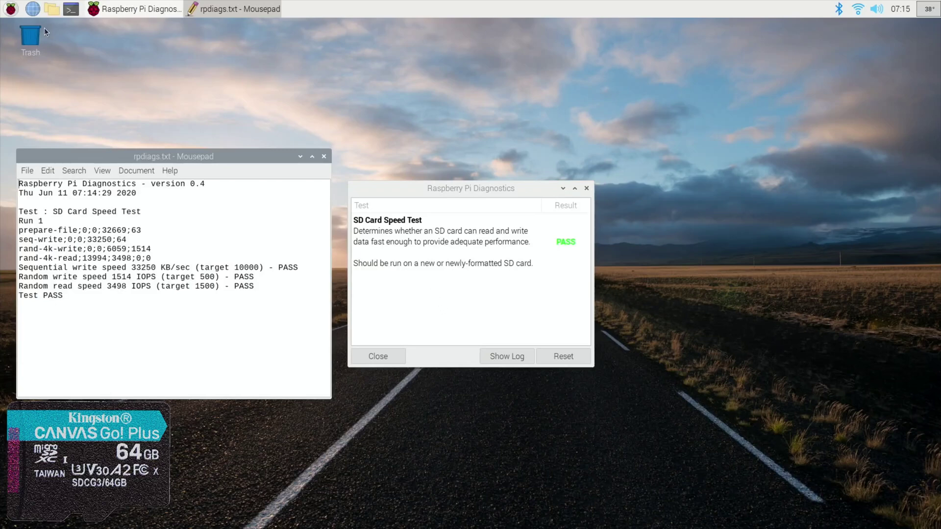
Browse Network to WDMyCloud, connect anonymously, and enter its Public share.
{"action": "left_click", "coordinate": [52, 8]}
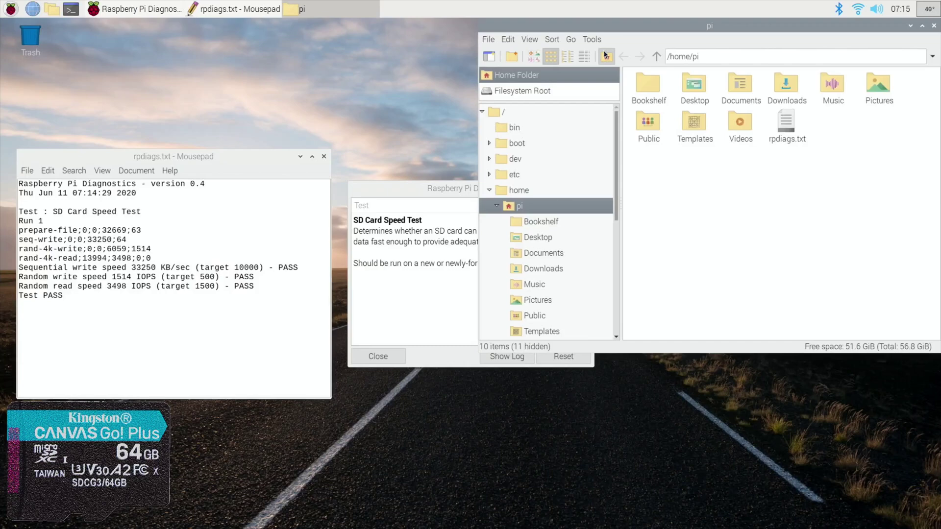
{"action": "left_click", "coordinate": [571, 39]}
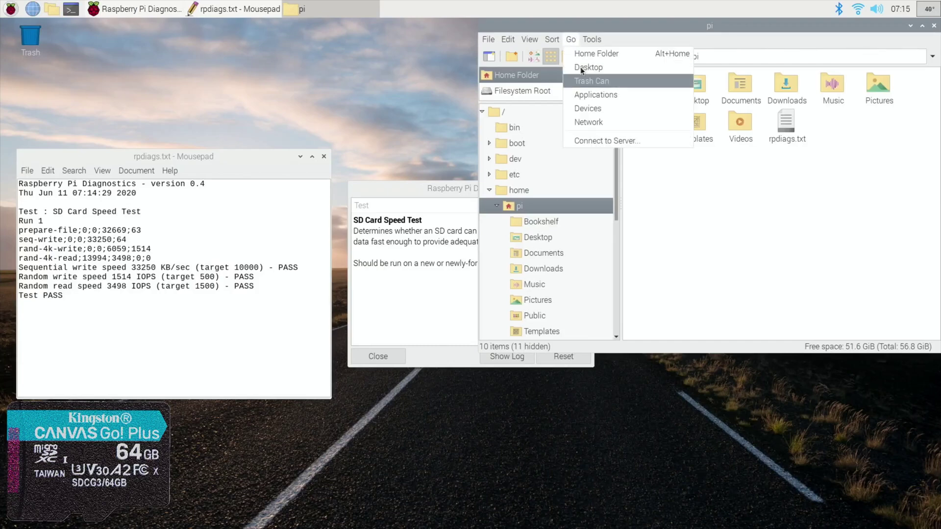
{"action": "left_click", "coordinate": [593, 121]}
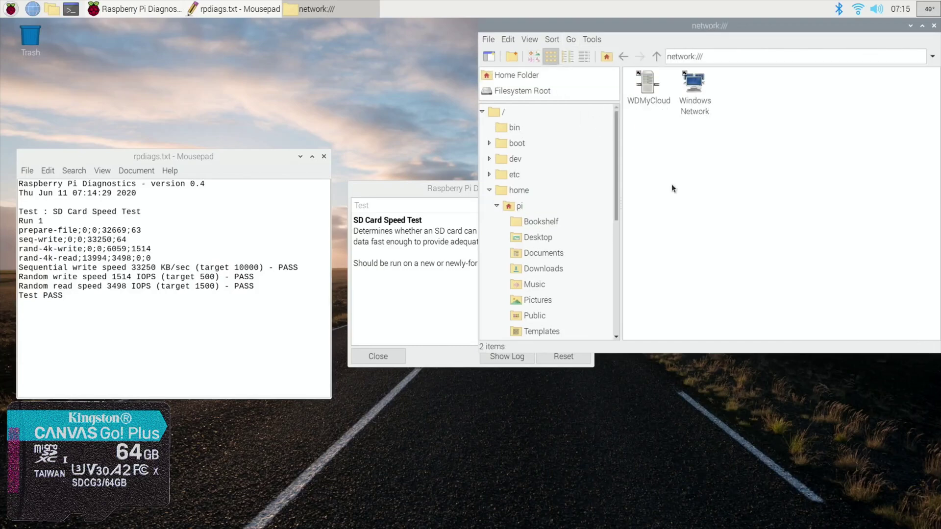
{"action": "double_click", "coordinate": [650, 88]}
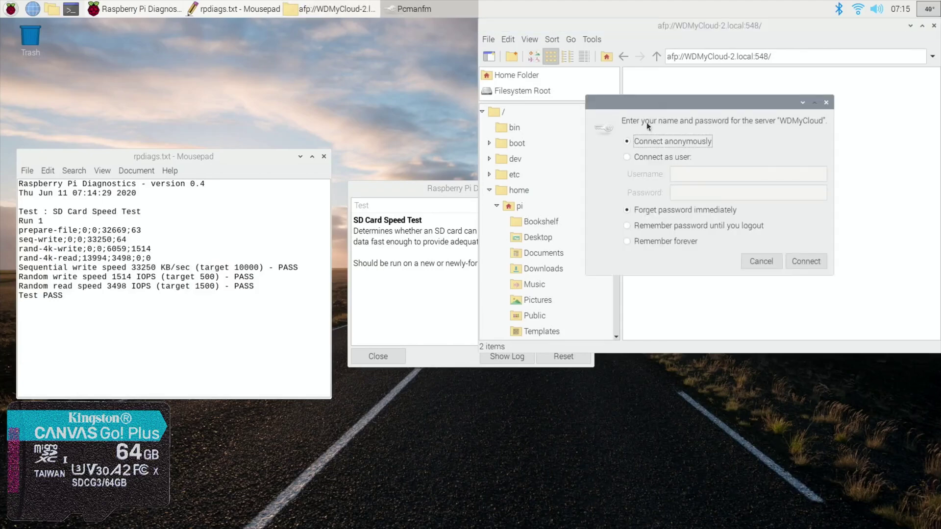
{"action": "left_click", "coordinate": [806, 261]}
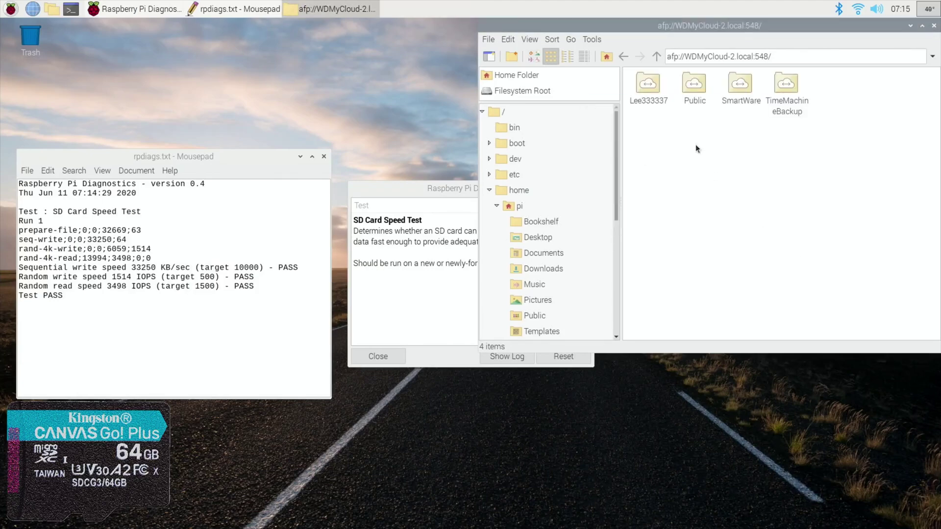
{"action": "double_click", "coordinate": [691, 88]}
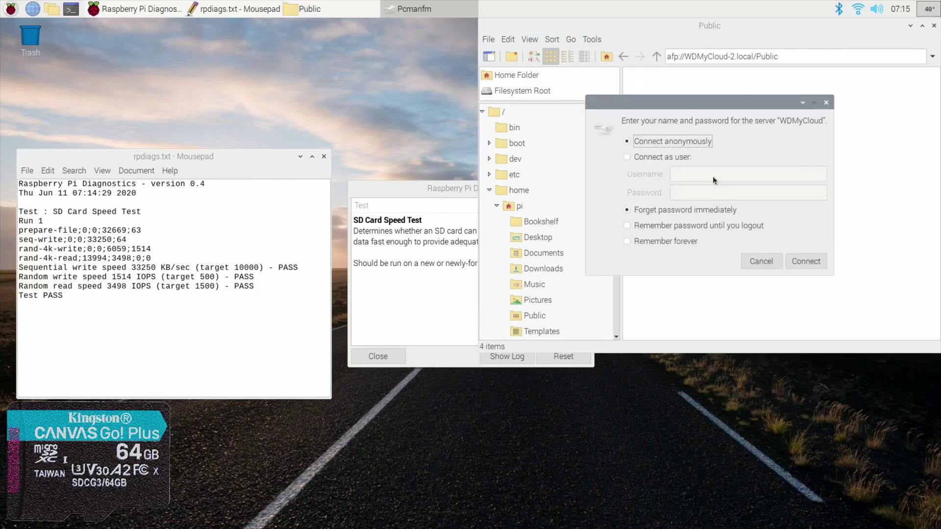
{"action": "left_click", "coordinate": [791, 263]}
Open 'sd card speed vs.TXT' and add 'cheap Amazon ssd test' and 'Kingston 64GB A2' lines.
{"action": "double_click", "coordinate": [832, 268]}
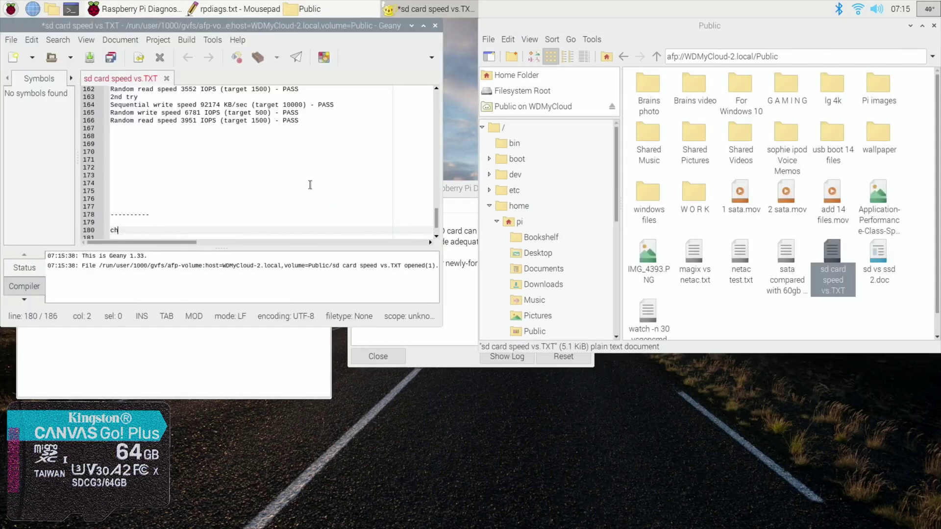
{"action": "type", "text": "cheap Amazon "}
{"action": "type", "text": "ssd "}
{"action": "type", "text": "test"}
{"action": "key", "text": "Return"}
{"action": "key", "text": "Return"}
{"action": "type", "text": "Kingston "}
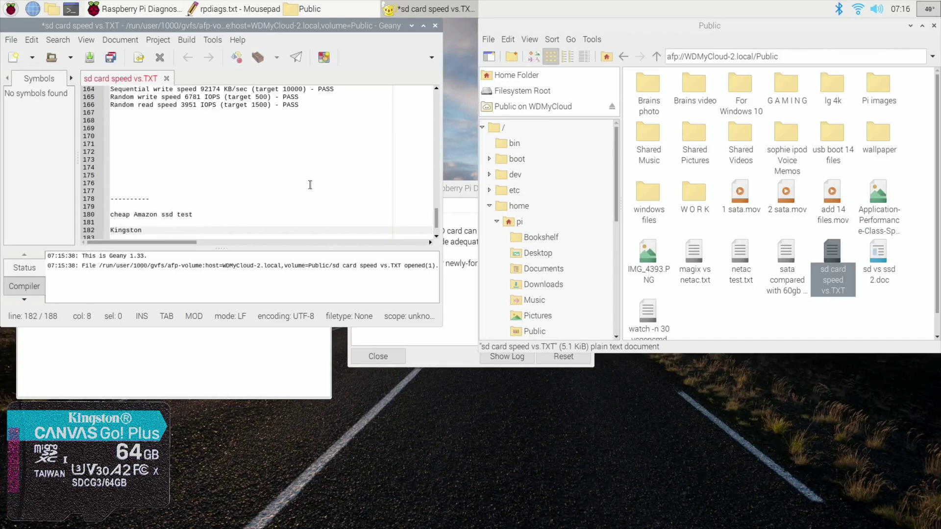
{"action": "type", "text": "64"}
{"action": "type", "text": "GB A2"}
{"action": "key", "text": "Return"}
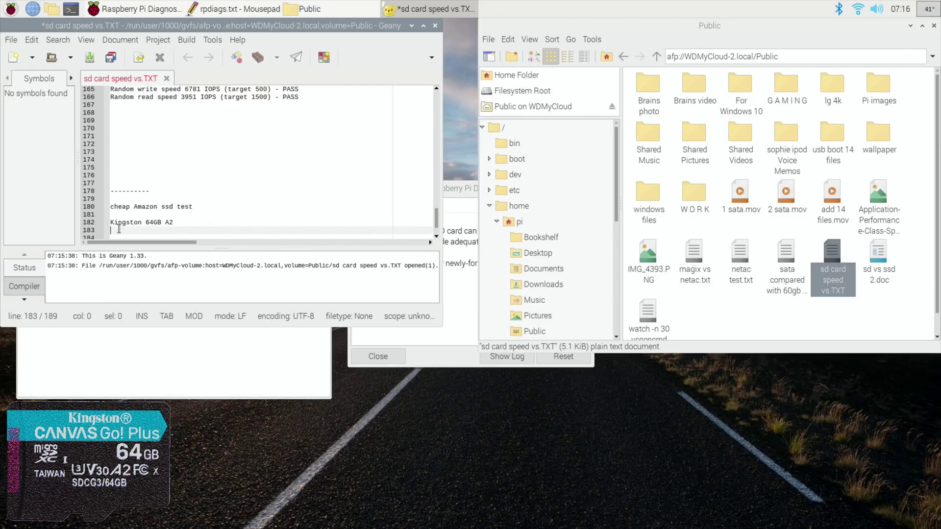
Copy the three speed-result lines from the log and paste them under Kingston 64GB A2.
{"action": "right_click", "coordinate": [119, 230]}
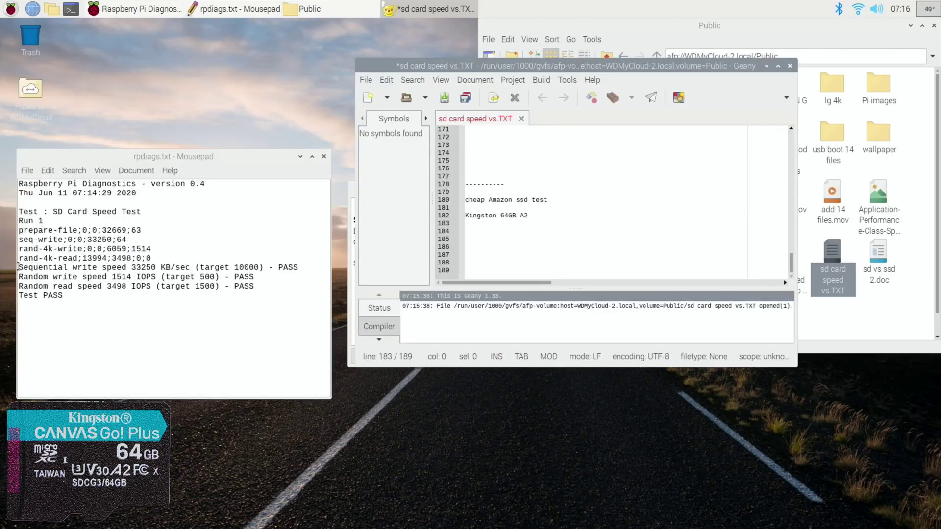
{"action": "left_click_drag", "start_coordinate": [18, 267], "coordinate": [254, 286]}
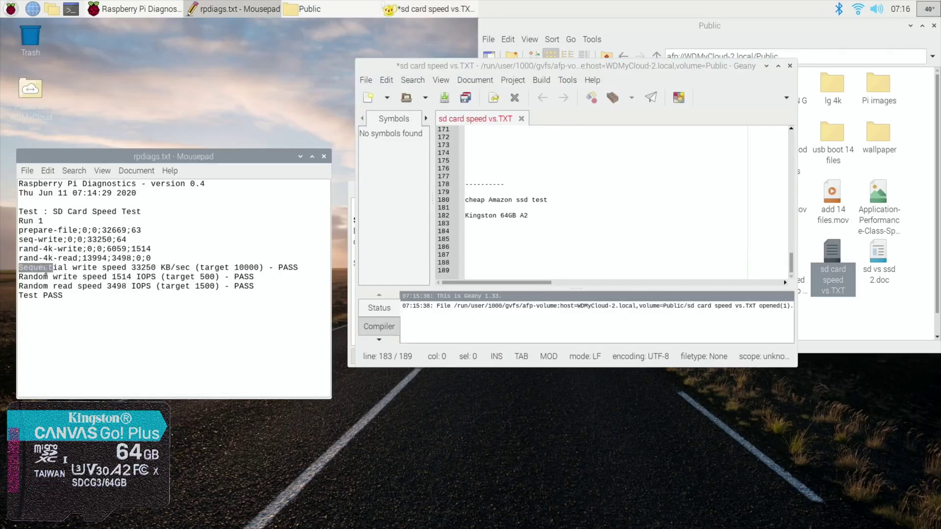
{"action": "right_click", "coordinate": [473, 224]}
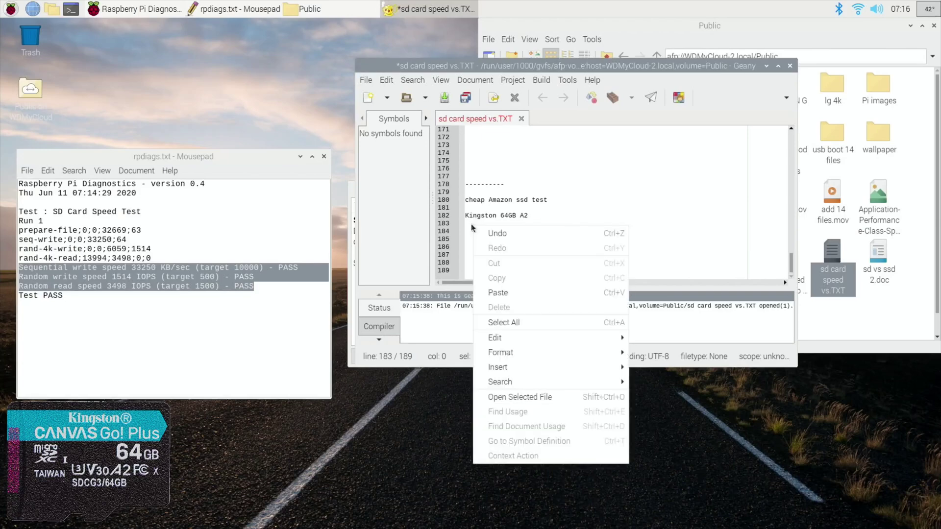
{"action": "left_click", "coordinate": [492, 291]}
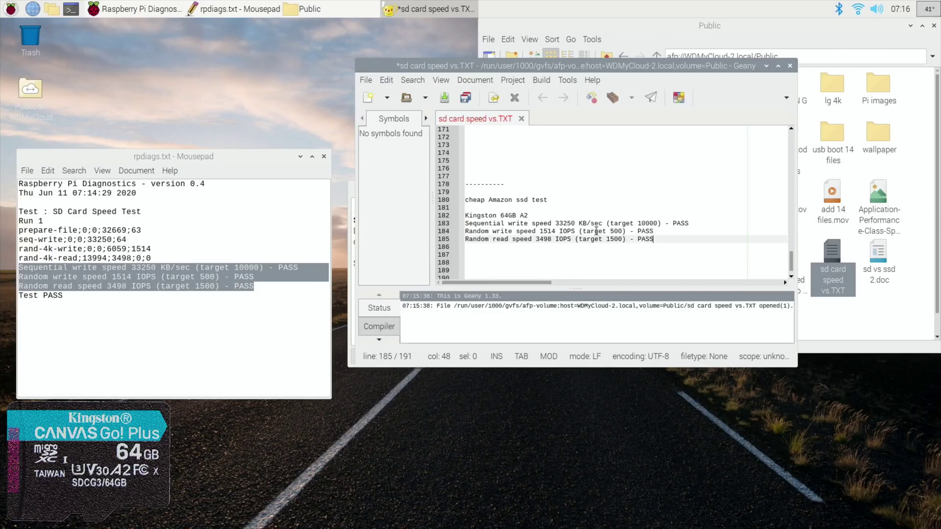
Move the Diagnostics window lower left, then reset and rerun the speed test.
{"action": "left_click", "coordinate": [351, 188]}
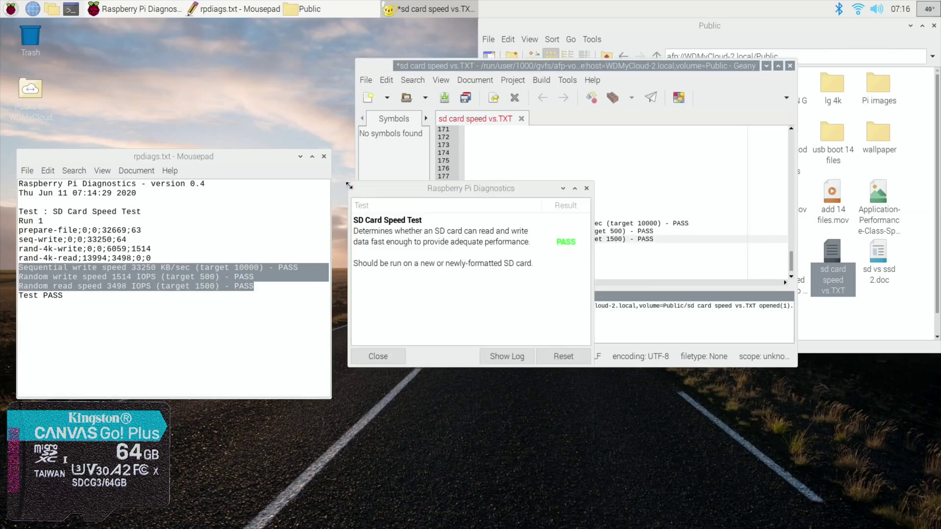
{"action": "mouse_move", "coordinate": [396, 189]}
{"action": "left_mouse_down"}
{"action": "mouse_move", "coordinate": [132, 241]}
{"action": "mouse_move", "coordinate": [122, 272]}
{"action": "left_mouse_up"}
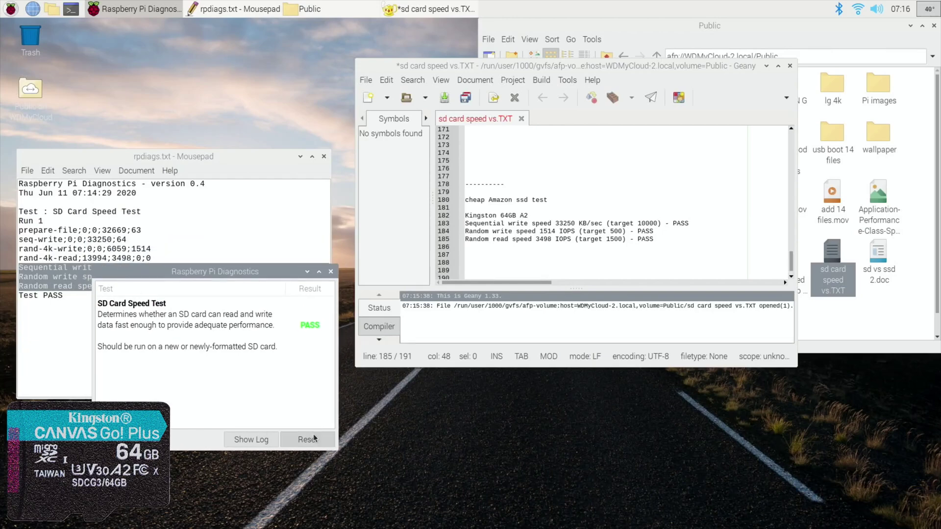
{"action": "left_click", "coordinate": [308, 440]}
{"action": "left_click", "coordinate": [304, 440]}
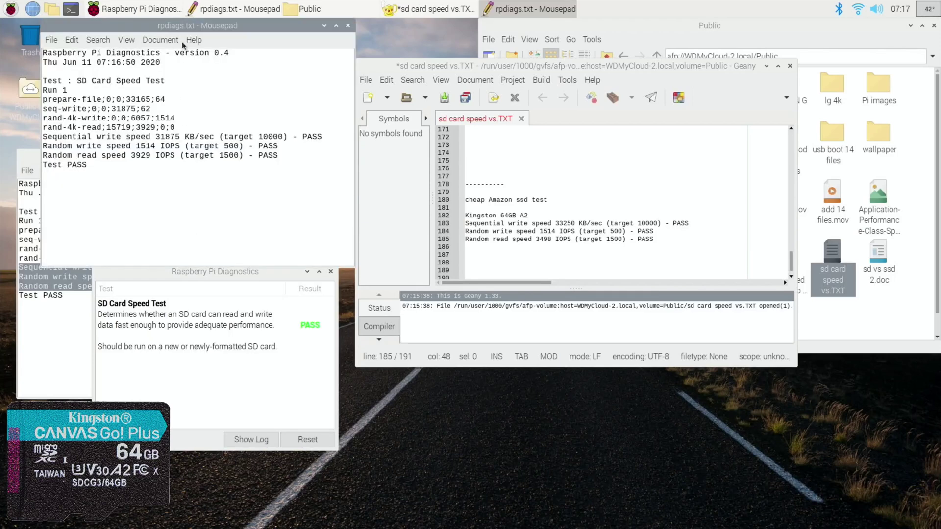
Close the second test log, the Diagnostics tool and the first test log.
{"action": "left_click_drag", "start_coordinate": [179, 26], "coordinate": [785, 105]}
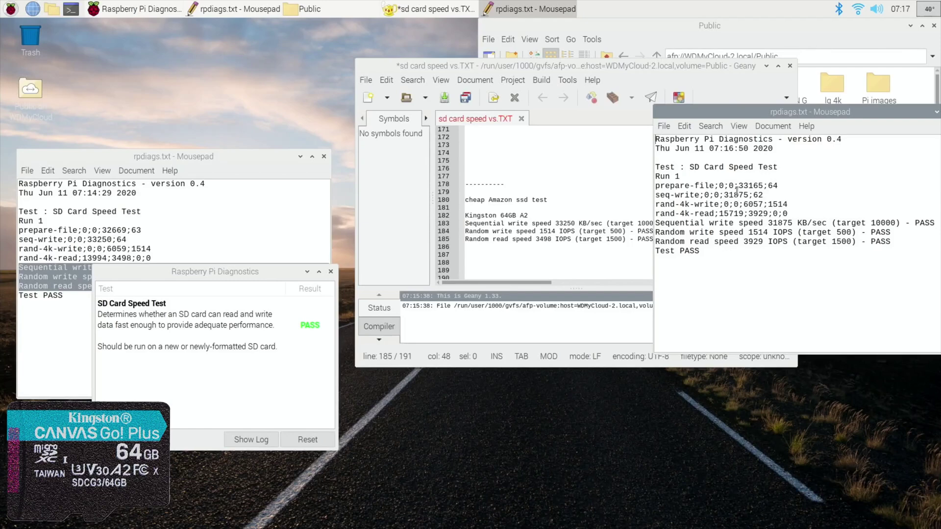
{"action": "left_click_drag", "start_coordinate": [767, 111], "coordinate": [642, 191]}
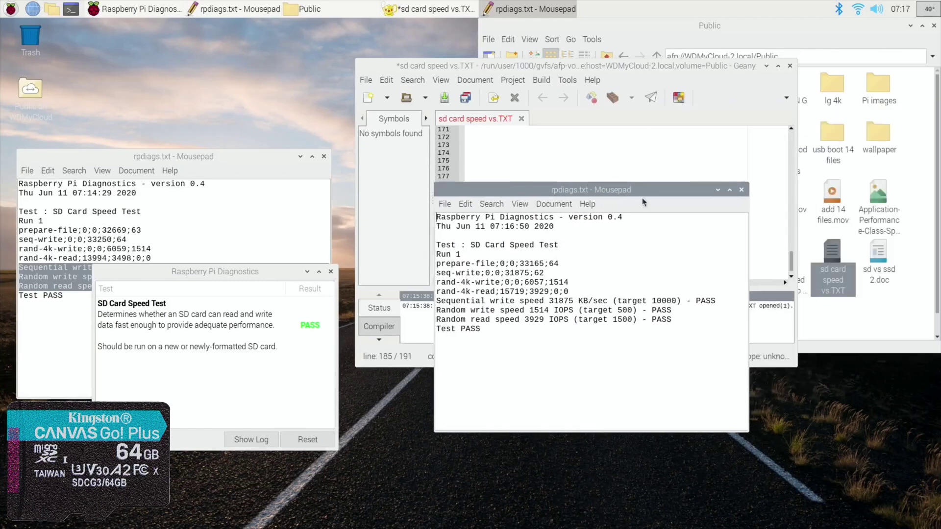
{"action": "left_click", "coordinate": [740, 190]}
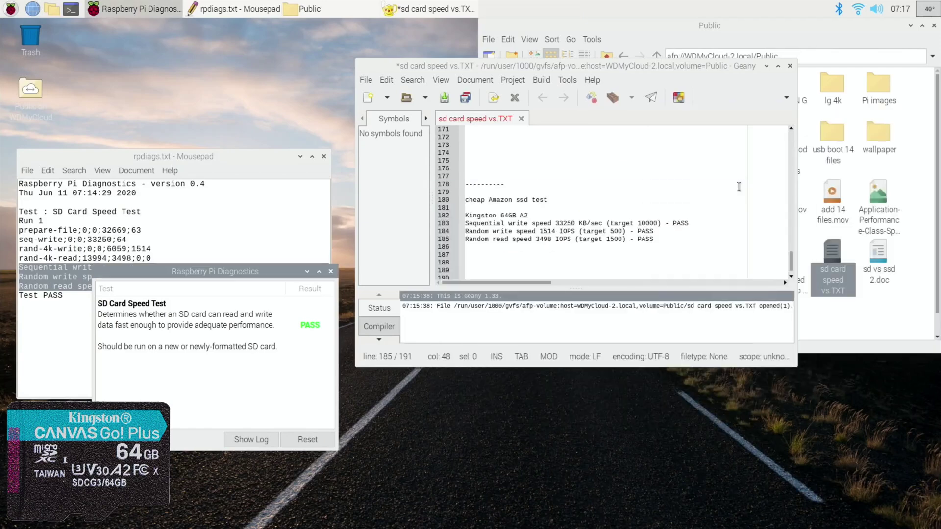
{"action": "left_click", "coordinate": [331, 274]}
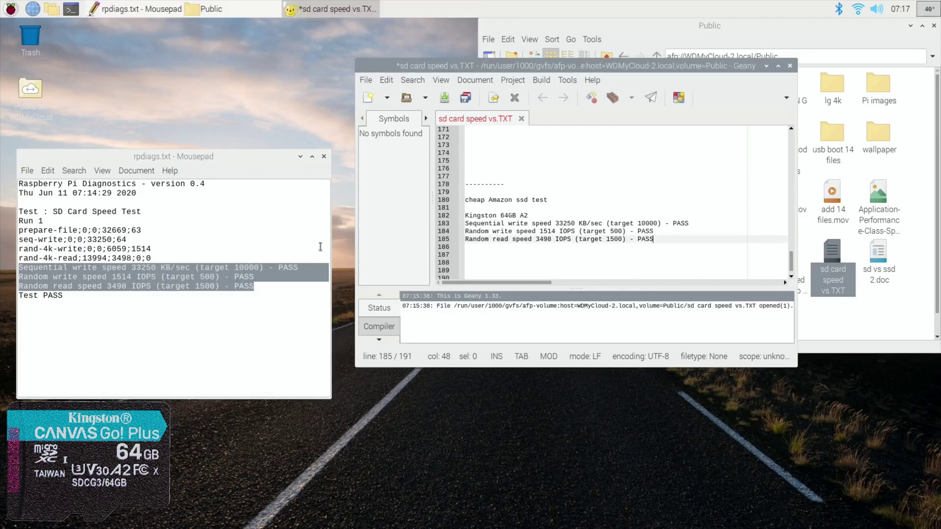
{"action": "left_click", "coordinate": [323, 157]}
Save 'sd card speed vs.TXT', then close Geany and the network share folder.
{"action": "key", "text": "ctrl+s"}
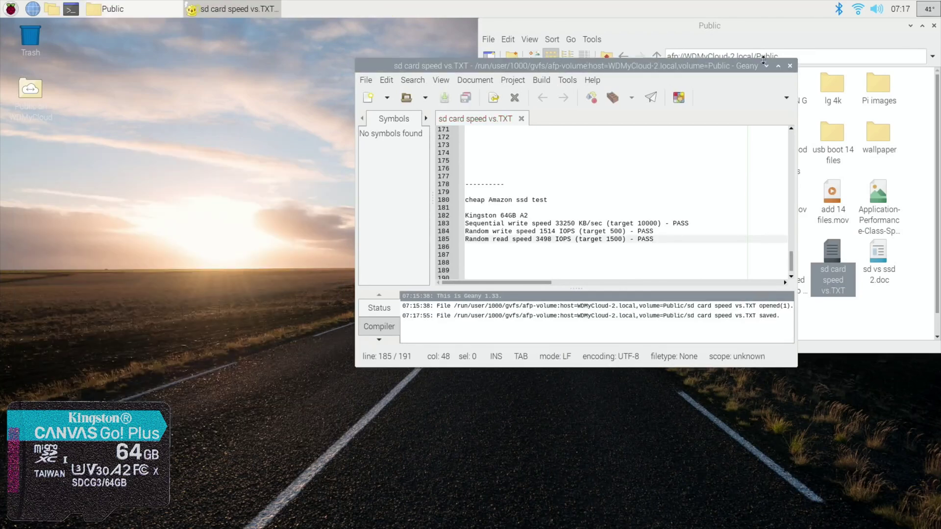
{"action": "left_click", "coordinate": [791, 68]}
{"action": "left_click", "coordinate": [934, 25]}
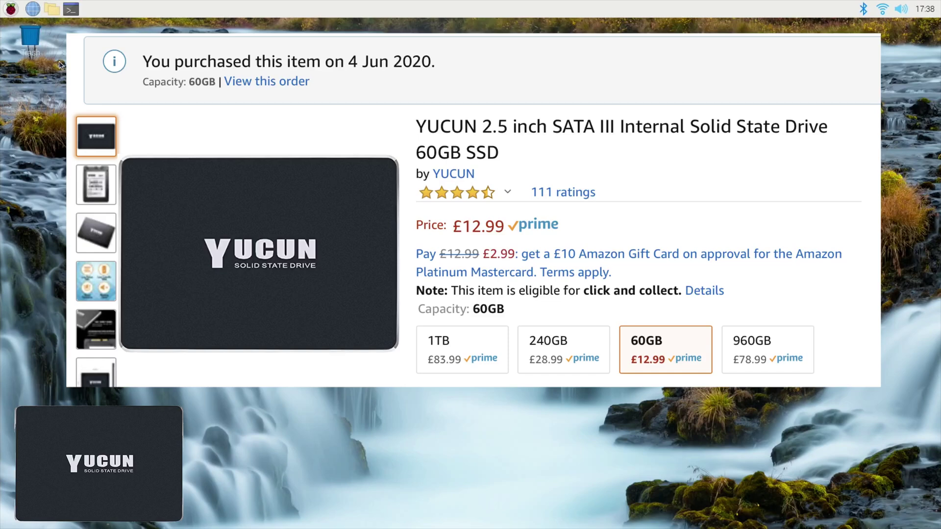
Relaunch Raspberry Pi Diagnostics and run the SD Card Speed Test on the Yucun SSD.
{"action": "left_click", "coordinate": [11, 9]}
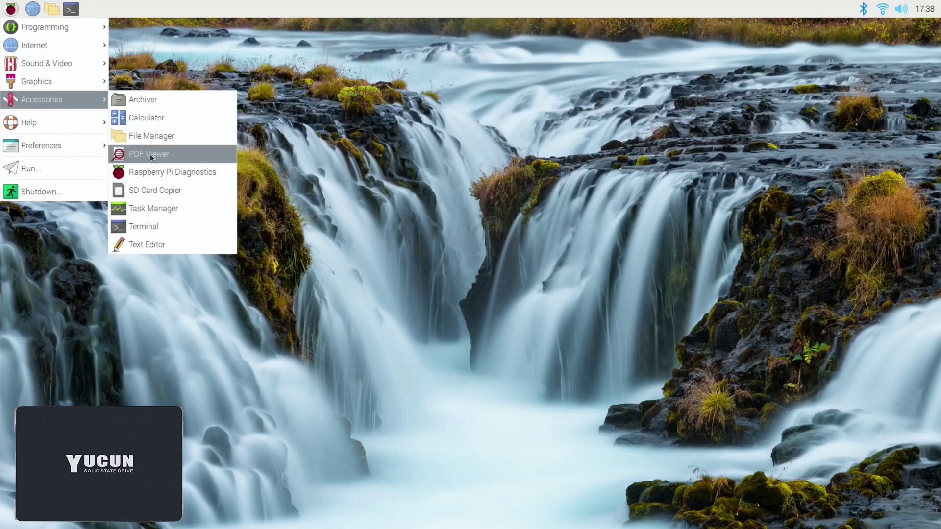
{"action": "left_click", "coordinate": [156, 172]}
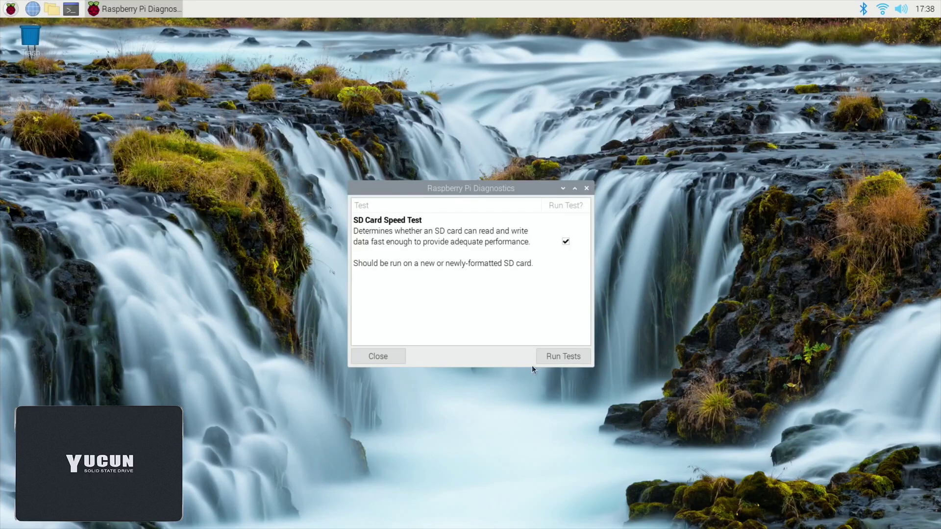
{"action": "left_click", "coordinate": [557, 358]}
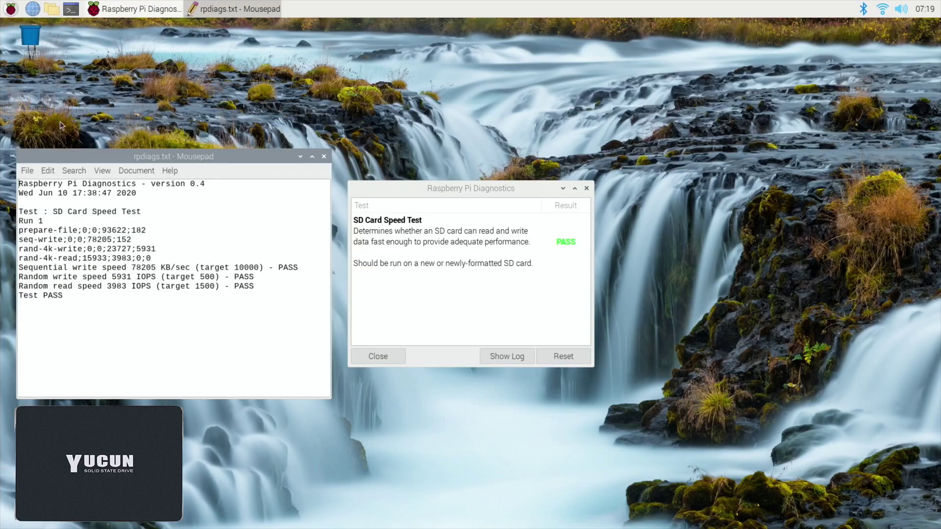
Open File Manager, navigate to Network, and enter the WDMyCloud share.
{"action": "left_click", "coordinate": [53, 9]}
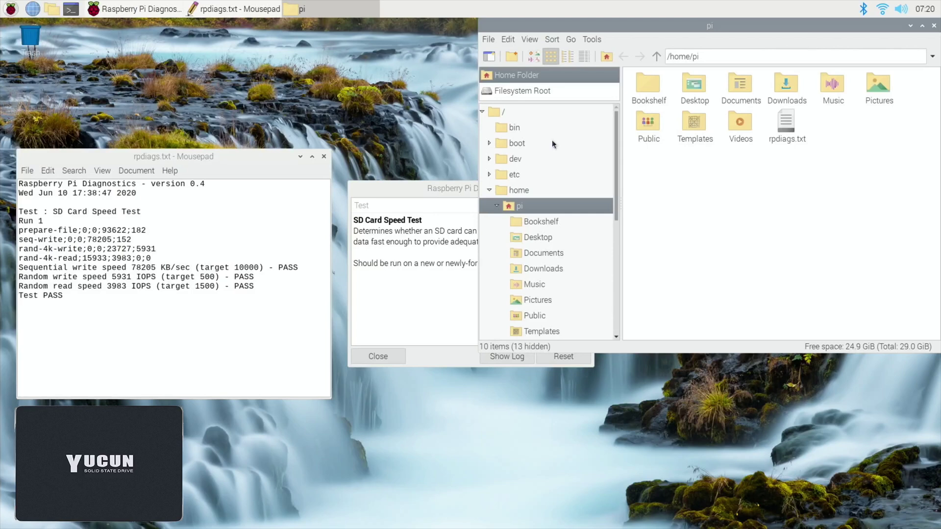
{"action": "left_click", "coordinate": [570, 41]}
{"action": "left_click", "coordinate": [639, 108]}
{"action": "double_click", "coordinate": [648, 88]}
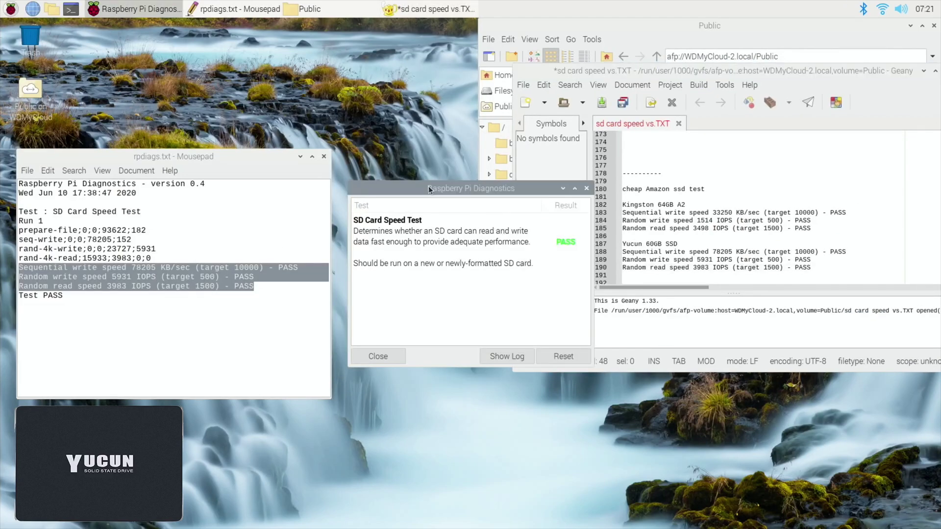
Rerun the speed test and paste its results (98254 KB/sec, 7768/4097 IOPS) over the Yucun lines.
{"action": "left_click_drag", "start_coordinate": [429, 186], "coordinate": [354, 193]}
{"action": "left_click", "coordinate": [492, 360]}
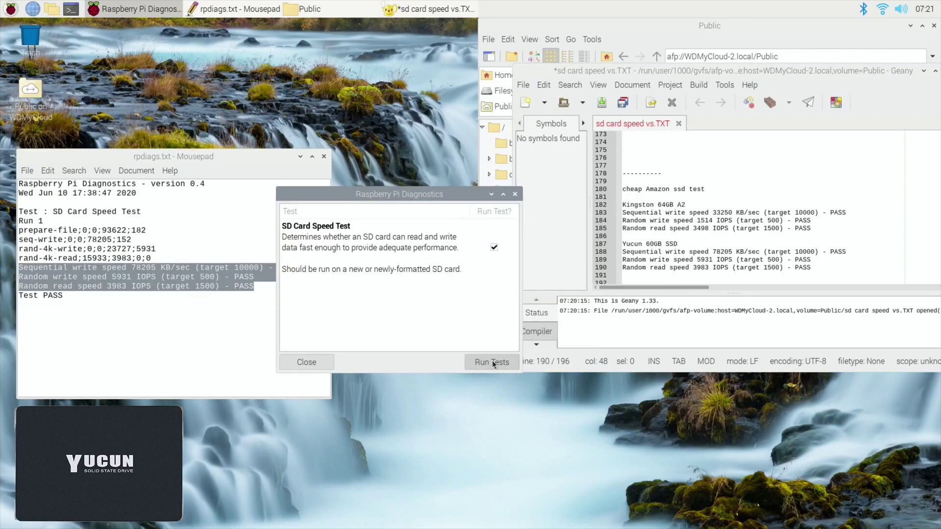
{"action": "left_click", "coordinate": [475, 361]}
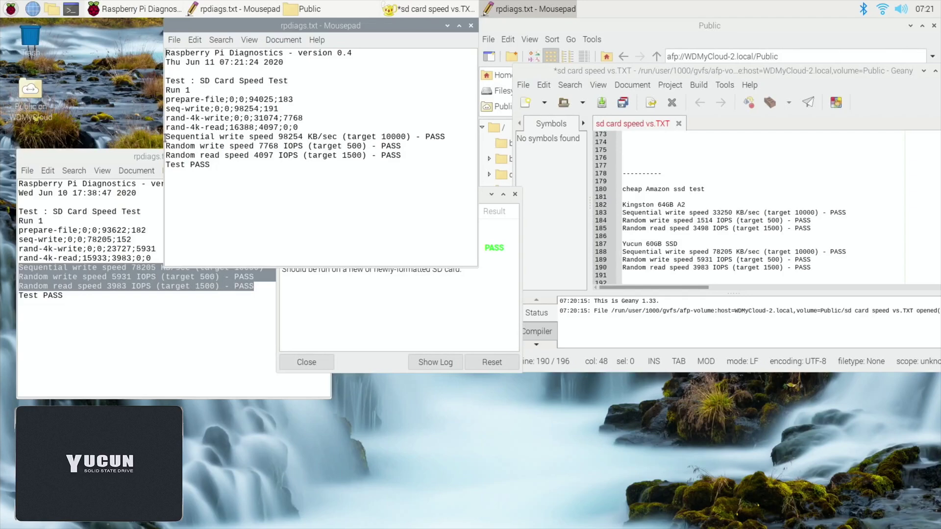
{"action": "left_click_drag", "start_coordinate": [167, 138], "coordinate": [401, 156]}
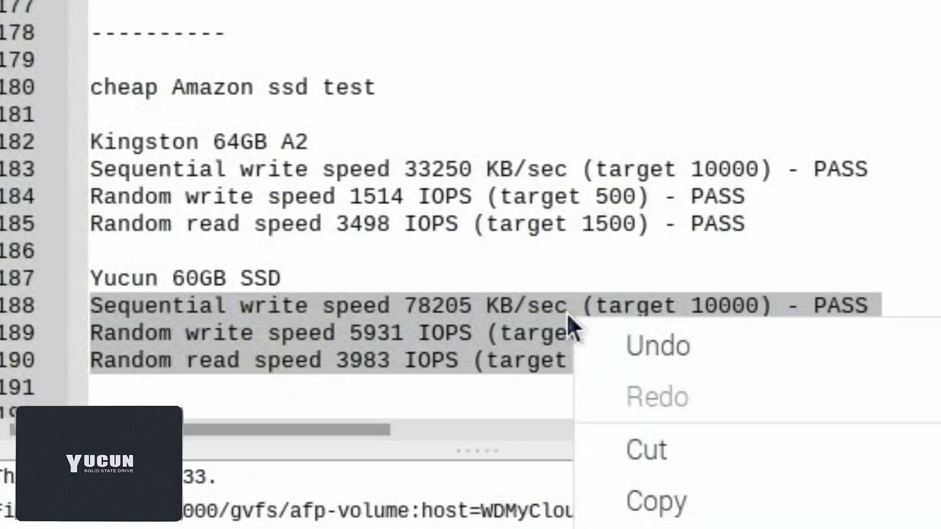
{"action": "left_click", "coordinate": [662, 526]}
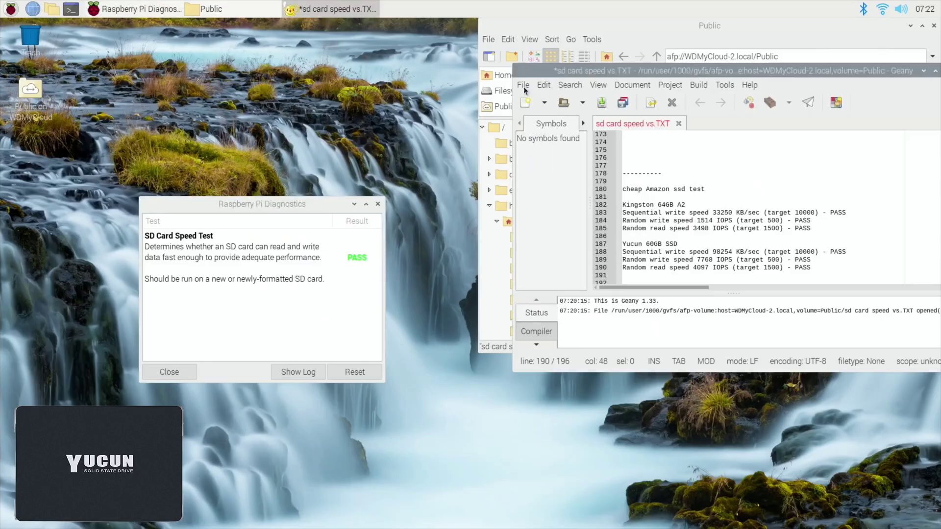
Save the speed log, then relaunch Diagnostics and run the speed test, getting 22637 KB/sec.
{"action": "left_click", "coordinate": [523, 84]}
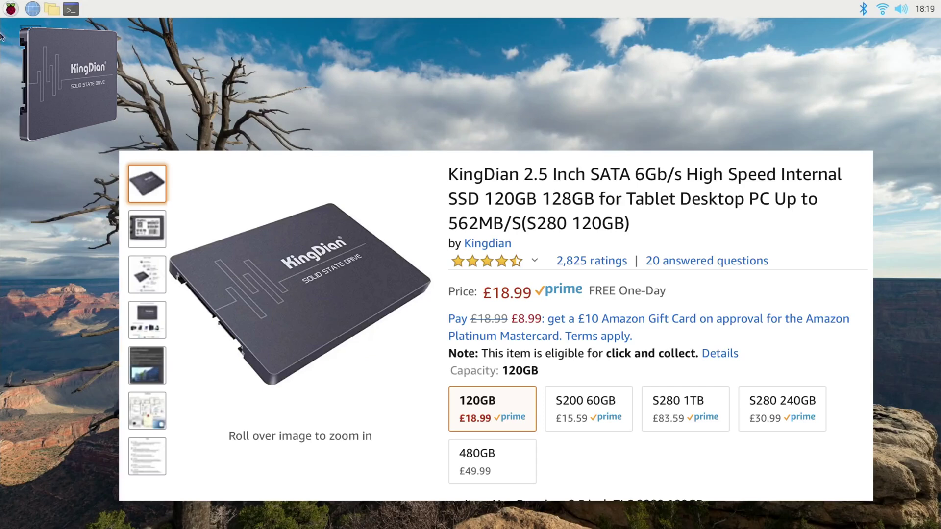
{"action": "left_click", "coordinate": [10, 9]}
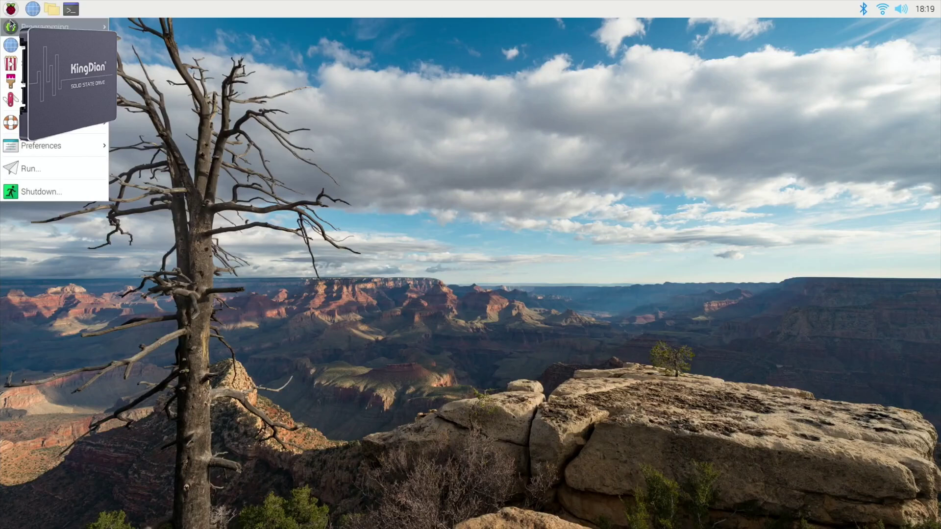
{"action": "mouse_move", "coordinate": [44, 99]}
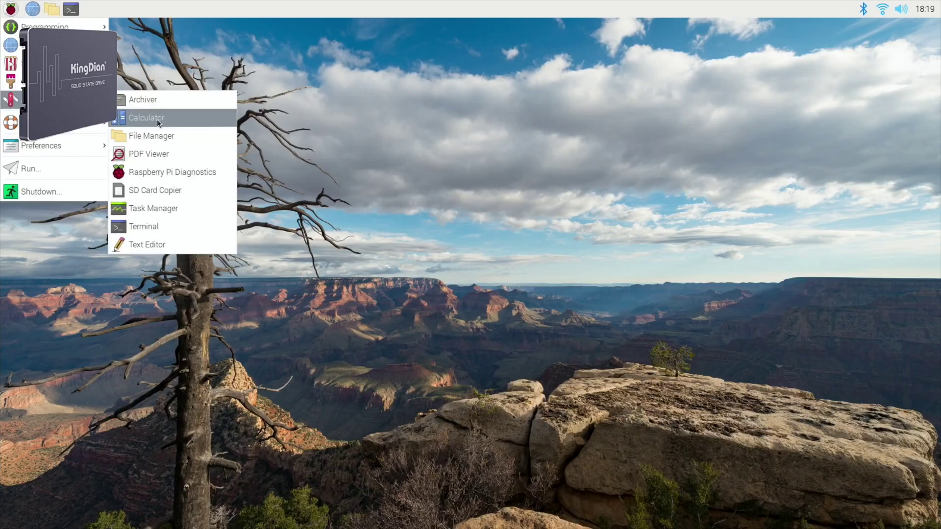
{"action": "left_click", "coordinate": [161, 166]}
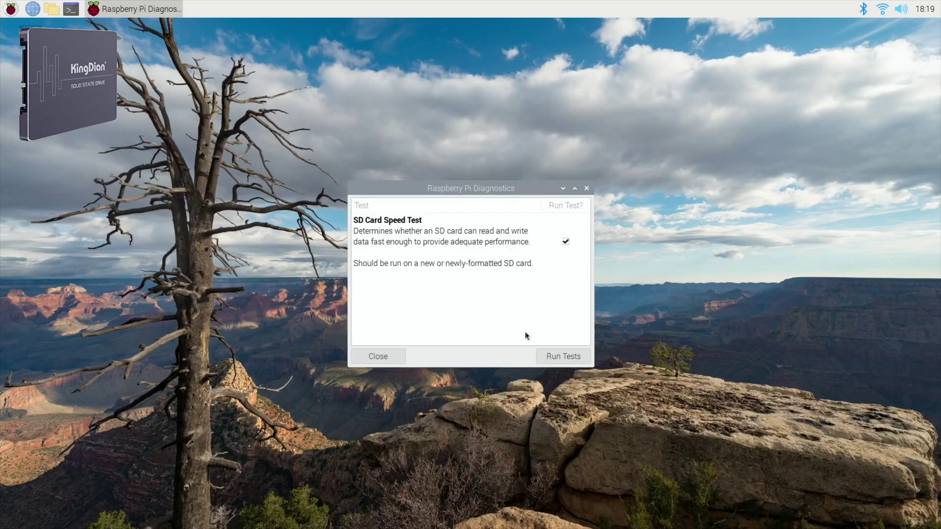
{"action": "left_click", "coordinate": [563, 356]}
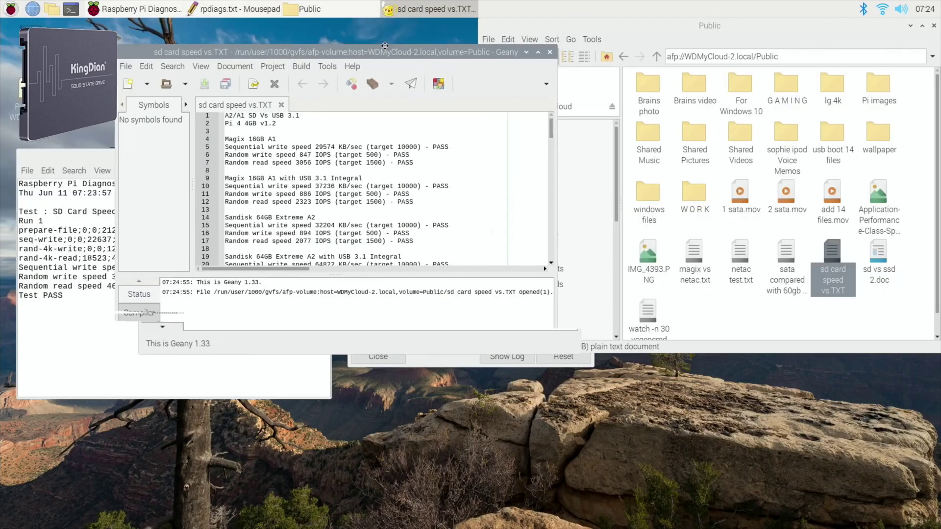
Move Geany aside, reset and rerun the speed test, and place the new log beside the first.
{"action": "mouse_move", "coordinate": [471, 46]}
{"action": "left_mouse_down"}
{"action": "mouse_move", "coordinate": [680, 61]}
{"action": "mouse_move", "coordinate": [765, 84]}
{"action": "left_mouse_up"}
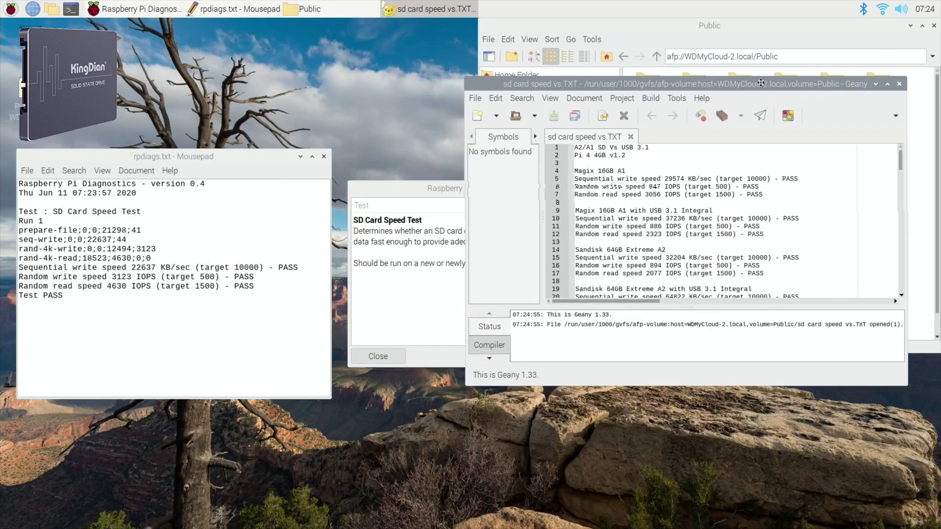
{"action": "left_click", "coordinate": [422, 185]}
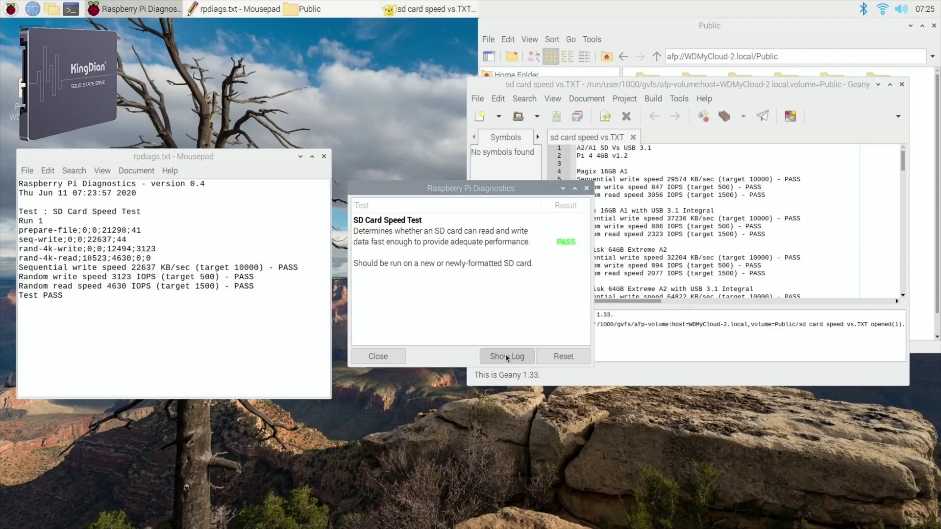
{"action": "left_click", "coordinate": [578, 358]}
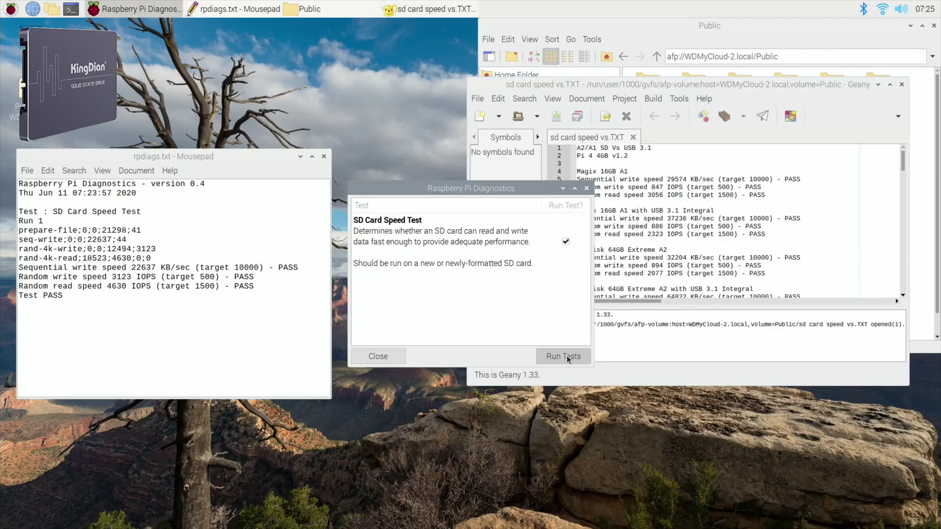
{"action": "left_click", "coordinate": [566, 354]}
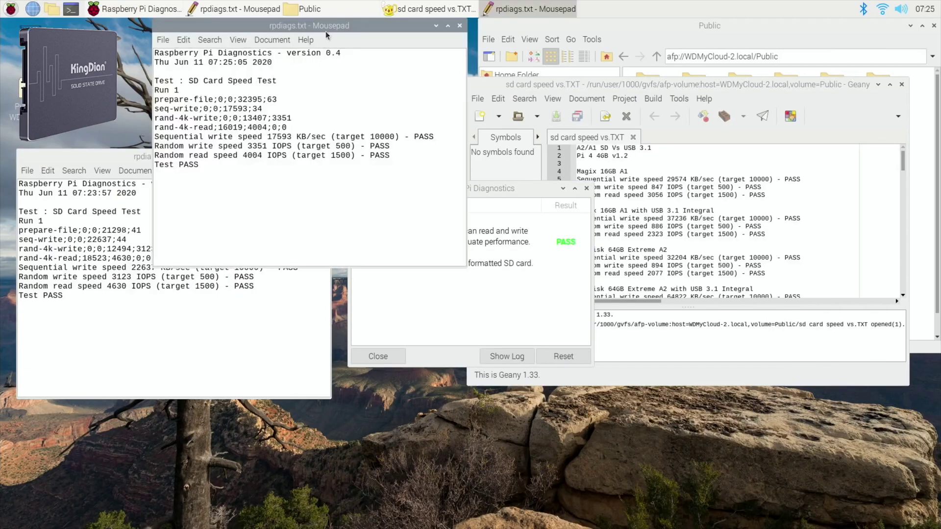
{"action": "mouse_move", "coordinate": [328, 28]}
{"action": "left_mouse_down"}
{"action": "mouse_move", "coordinate": [232, 298]}
{"action": "mouse_move", "coordinate": [193, 312]}
{"action": "left_mouse_up"}
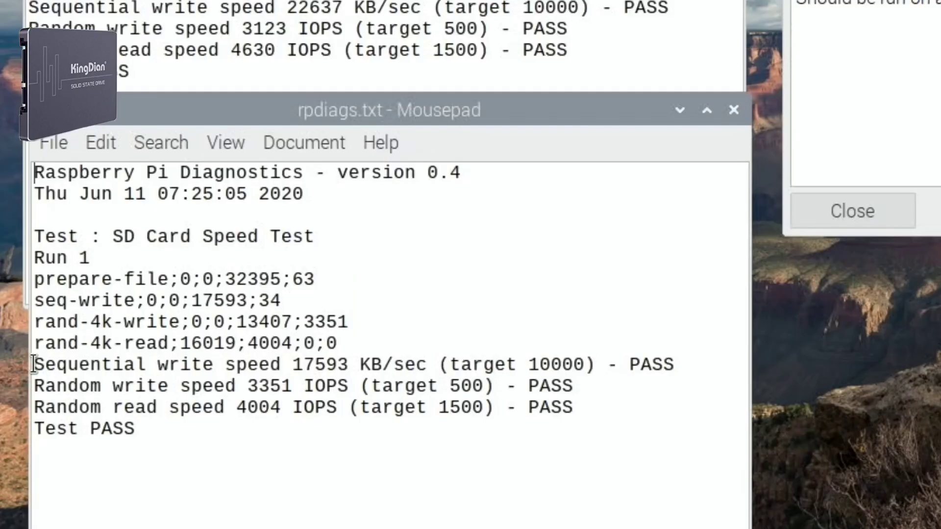
Copy the three result lines (17593 KB/sec, 3351/4004 IOPS) from the new diagnostics log.
{"action": "left_click_drag", "start_coordinate": [21, 423], "coordinate": [151, 433]}
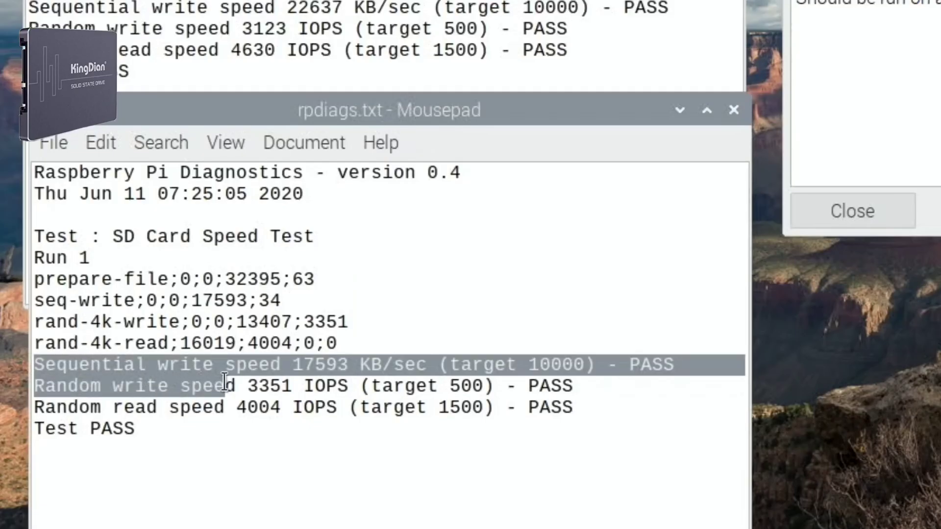
{"action": "mouse_move", "coordinate": [330, 383]}
{"action": "left_mouse_down"}
{"action": "mouse_move", "coordinate": [525, 384]}
{"action": "mouse_move", "coordinate": [577, 406]}
{"action": "left_mouse_up"}
{"action": "key", "text": "ctrl+c"}
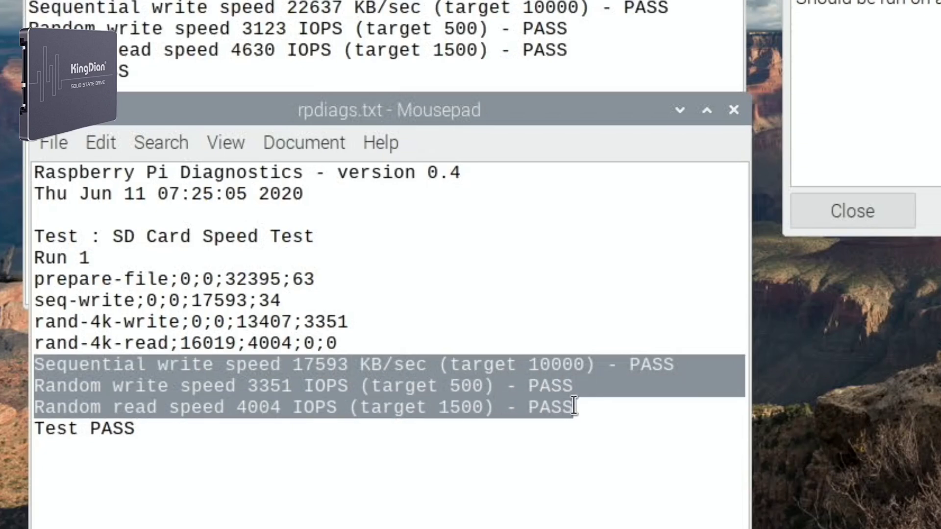
{"action": "right_click", "coordinate": [475, 392]}
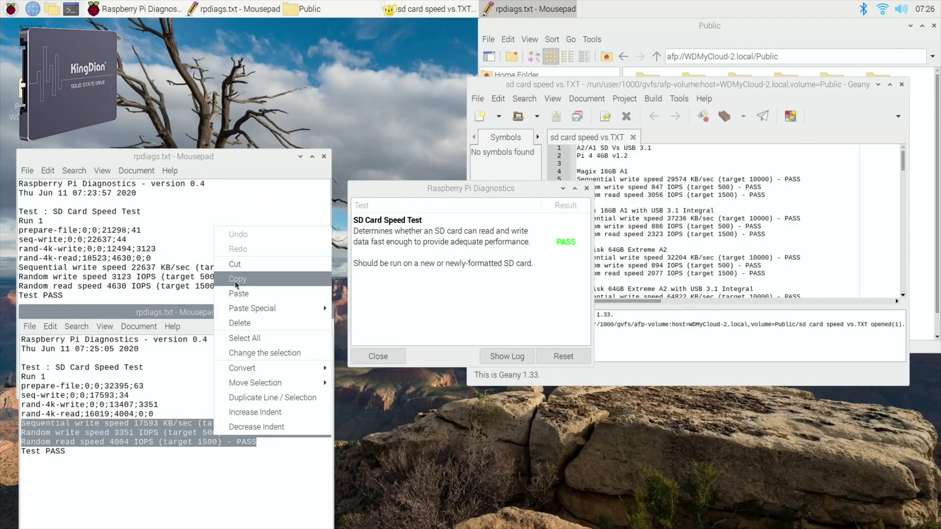
{"action": "left_click", "coordinate": [235, 281]}
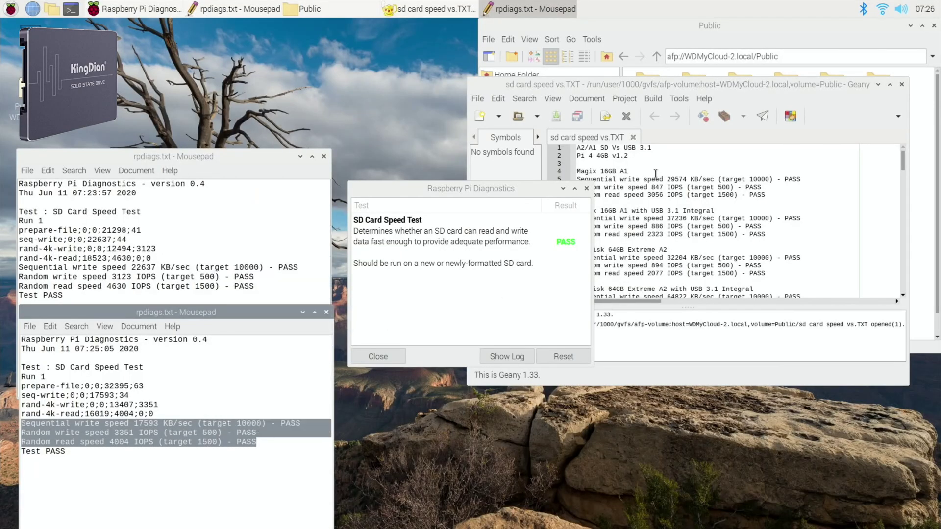
Paste the results under a 'Kingdian 120 SSD' entry at the end of the Geany speed log.
{"action": "left_click", "coordinate": [678, 92]}
{"action": "scroll", "coordinate": [665, 221], "scroll_direction": "down", "scroll_amount": 3}
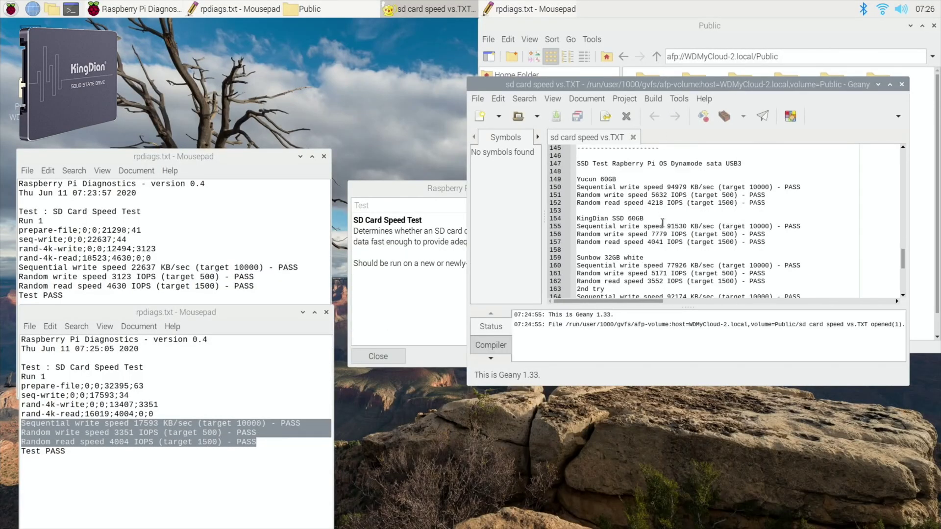
{"action": "scroll", "coordinate": [665, 221], "scroll_direction": "up", "scroll_amount": 3}
{"action": "key", "text": "ctrl+End"}
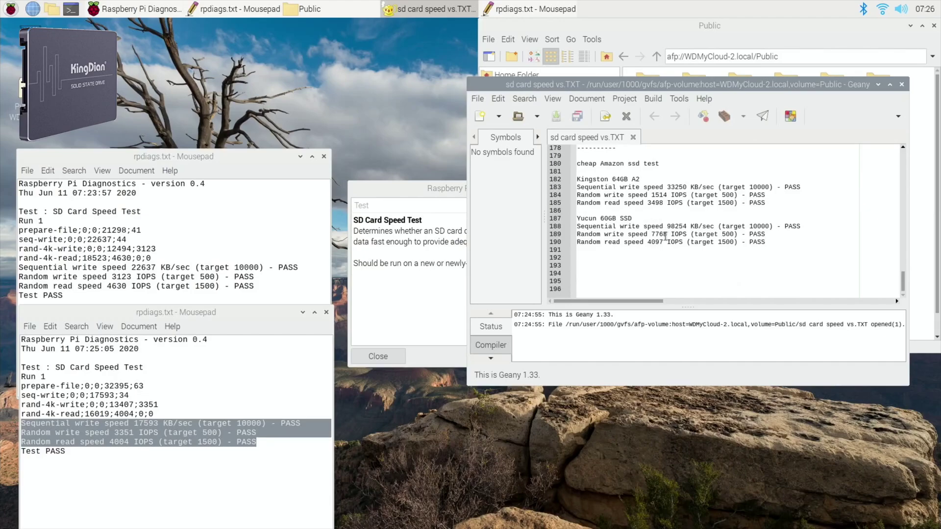
{"action": "type", "text": "Kingdian 120 SSD"}
{"action": "right_click", "coordinate": [588, 266]}
{"action": "key", "text": "ctrl+v"}
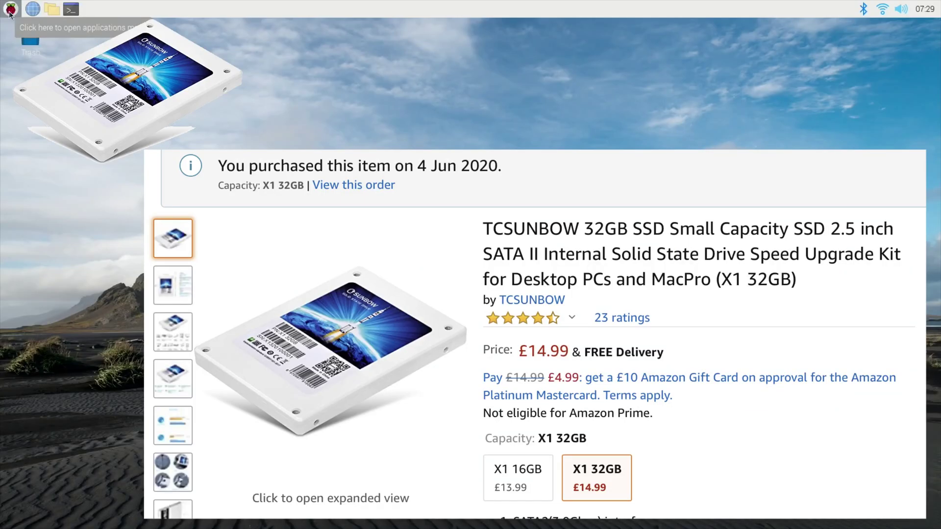
Run Raspberry Pi Diagnostics and copy the three speed result lines from its log.
{"action": "left_click", "coordinate": [11, 9]}
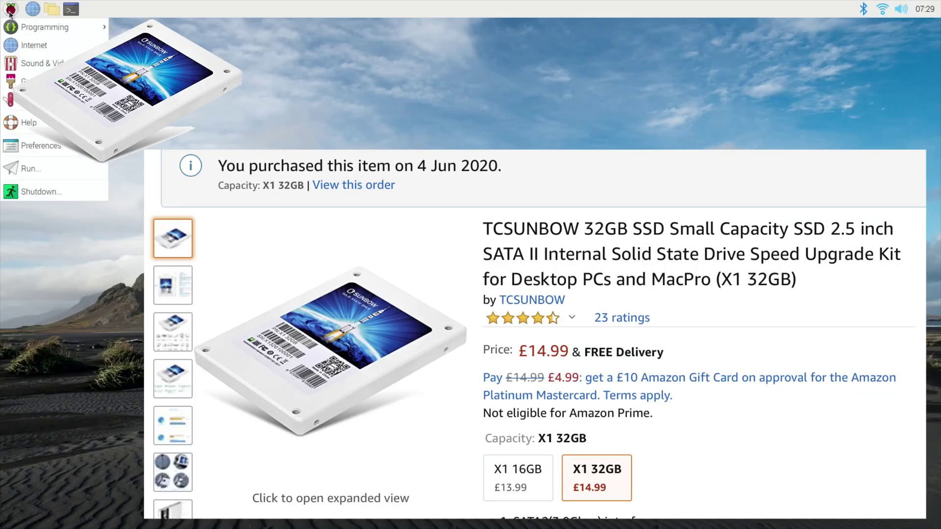
{"action": "mouse_move", "coordinate": [45, 100]}
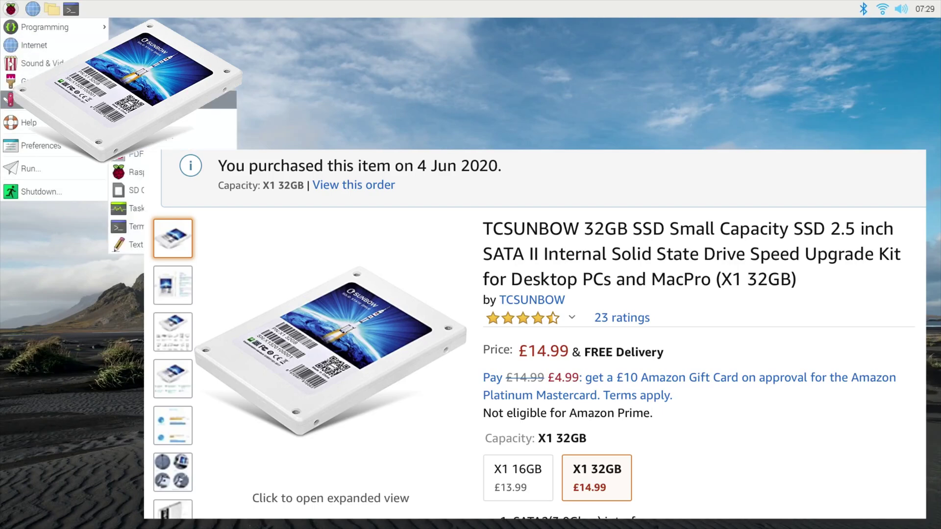
{"action": "left_click", "coordinate": [136, 172]}
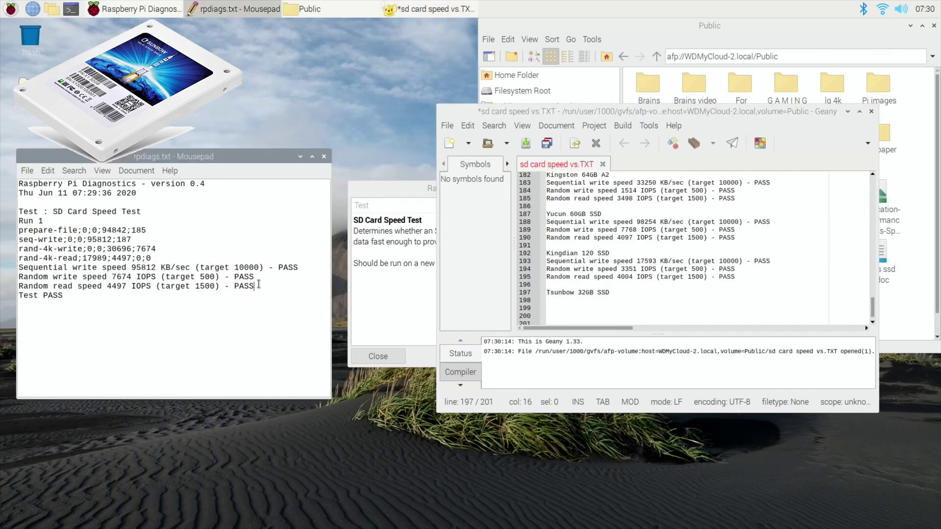
{"action": "left_click_drag", "start_coordinate": [263, 286], "coordinate": [18, 268]}
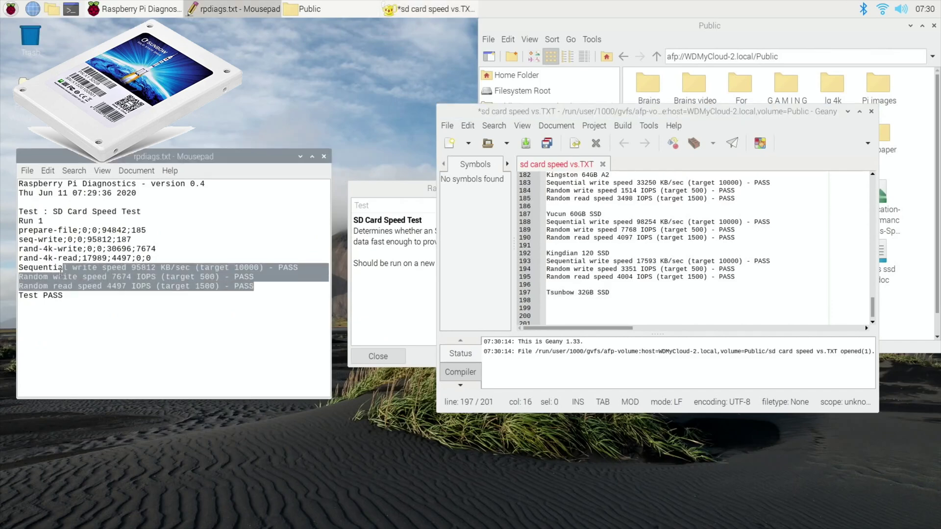
{"action": "right_click", "coordinate": [47, 268]}
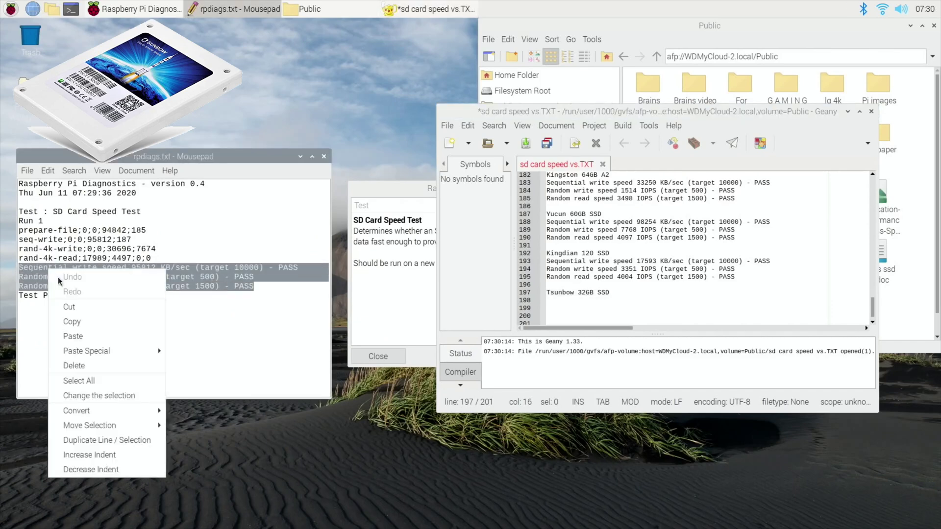
{"action": "left_click", "coordinate": [74, 310]}
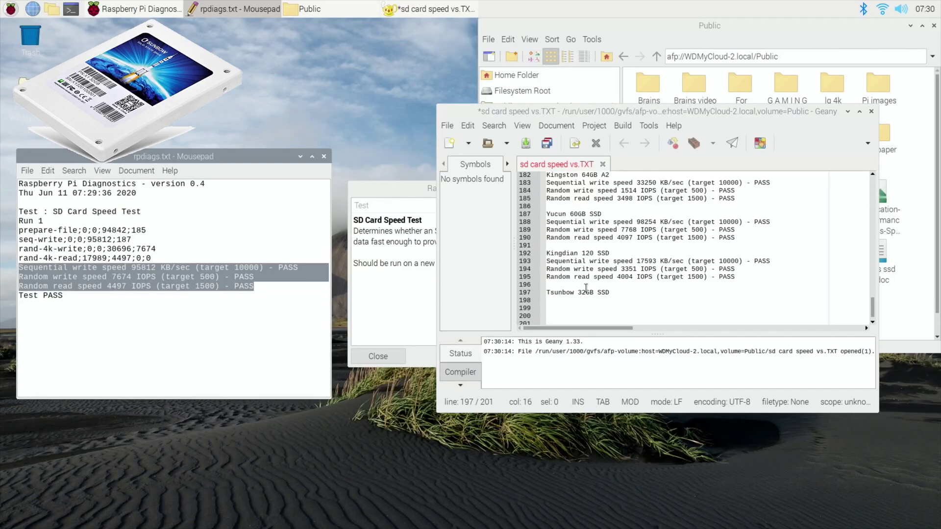
Add a new line under the Tsunbow 32GB SSD heading, then select the rerun's three speed results.
{"action": "left_click", "coordinate": [611, 292]}
{"action": "key", "text": "Return"}
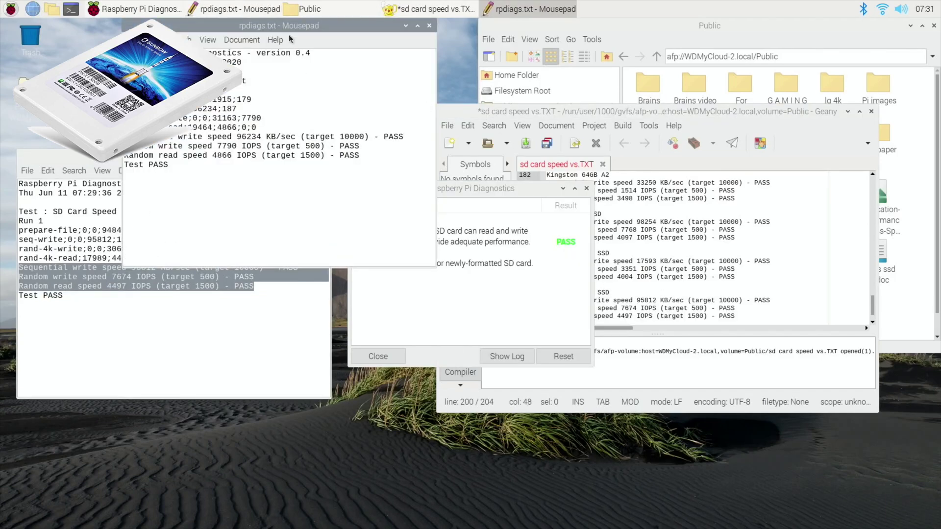
{"action": "left_click_drag", "start_coordinate": [289, 29], "coordinate": [184, 320]}
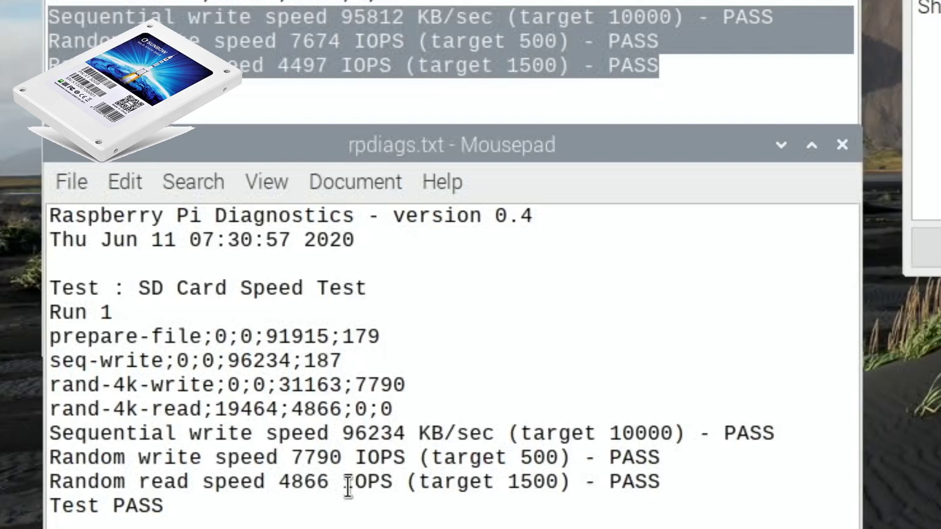
{"action": "mouse_move", "coordinate": [50, 434]}
{"action": "left_mouse_down"}
{"action": "mouse_move", "coordinate": [374, 482]}
{"action": "mouse_move", "coordinate": [660, 481]}
{"action": "left_mouse_up"}
Bring up the edit menu for the selected second-run results (96234 KB/sec, 7790 and 4866 IOPS).
{"action": "right_click", "coordinate": [563, 462]}
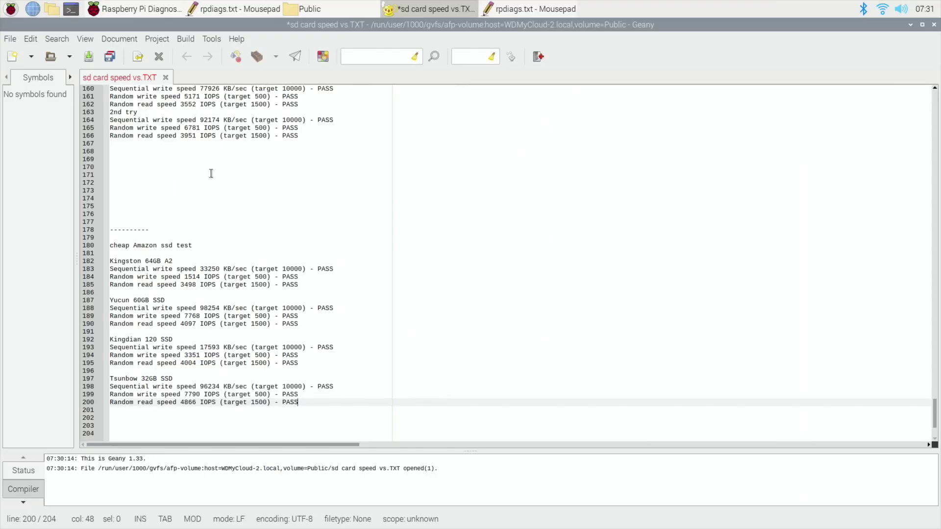
{"action": "scroll", "coordinate": [211, 174], "scroll_direction": "up", "scroll_amount": 5}
{"action": "scroll", "coordinate": [210, 174], "scroll_direction": "up", "scroll_amount": 1}
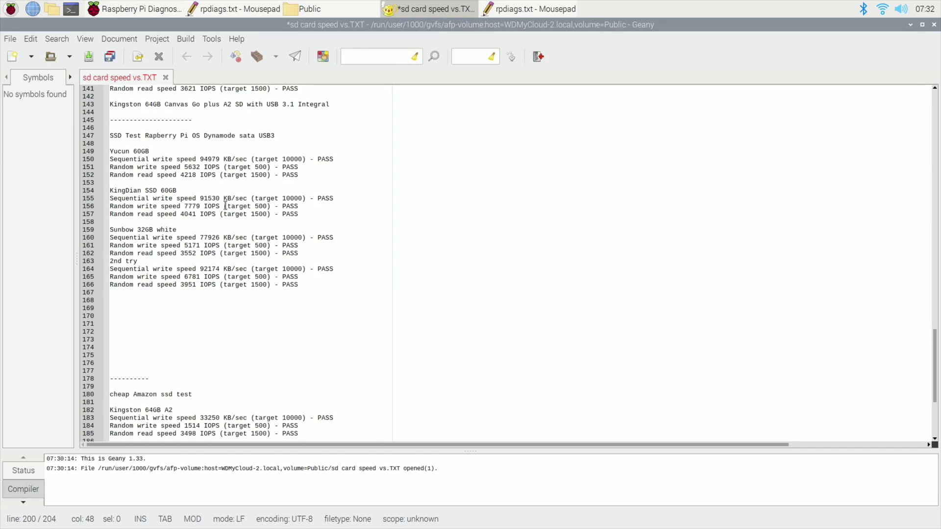
{"action": "scroll", "coordinate": [224, 206], "scroll_direction": "up", "scroll_amount": 5}
{"action": "scroll", "coordinate": [224, 206], "scroll_direction": "up", "scroll_amount": 1}
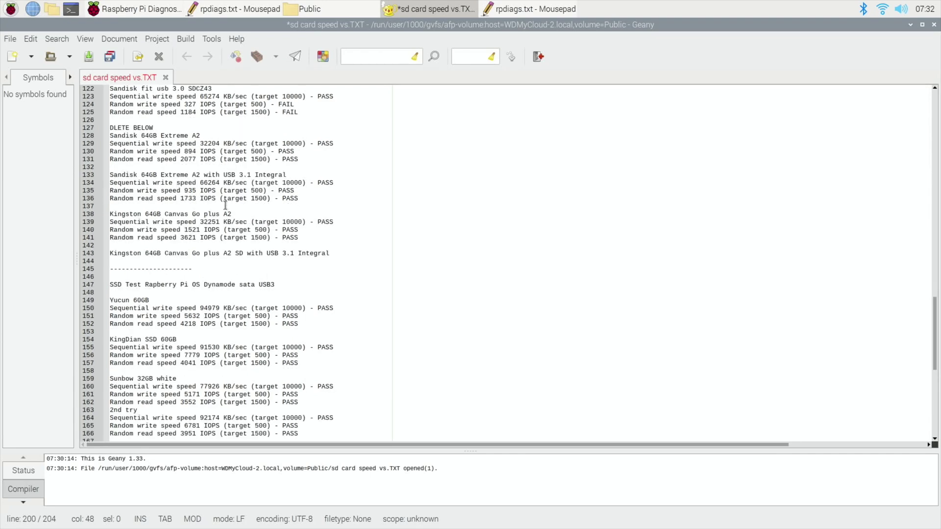
{"action": "scroll", "coordinate": [224, 206], "scroll_direction": "up", "scroll_amount": 1}
{"action": "scroll", "coordinate": [224, 205], "scroll_direction": "up", "scroll_amount": 3}
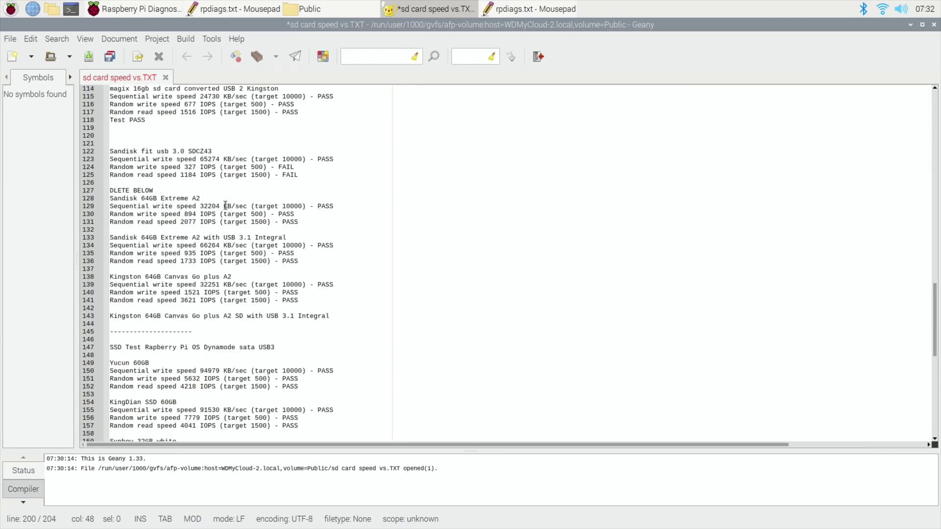
{"action": "scroll", "coordinate": [225, 206], "scroll_direction": "up", "scroll_amount": 2}
{"action": "scroll", "coordinate": [224, 206], "scroll_direction": "up", "scroll_amount": 1}
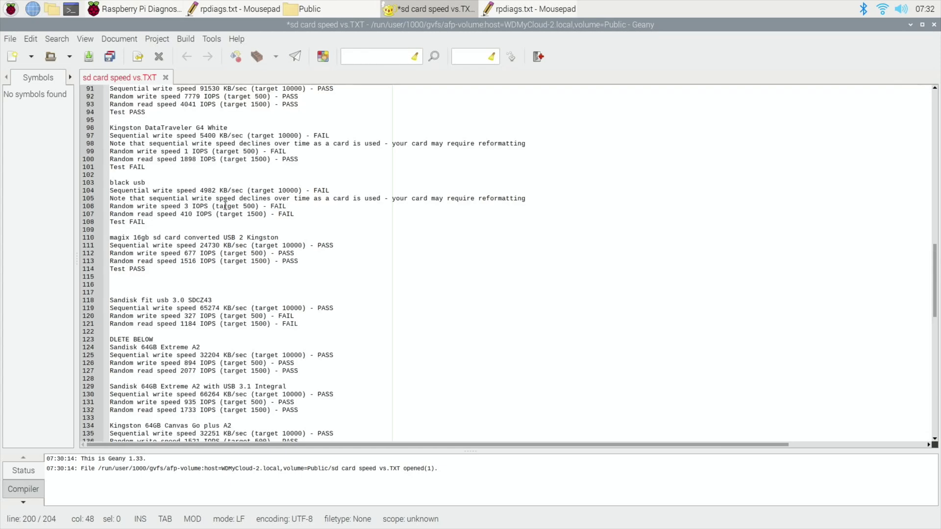
{"action": "scroll", "coordinate": [225, 206], "scroll_direction": "up", "scroll_amount": 1}
{"action": "scroll", "coordinate": [224, 207], "scroll_direction": "up", "scroll_amount": 3}
{"action": "scroll", "coordinate": [224, 205], "scroll_direction": "up", "scroll_amount": 2}
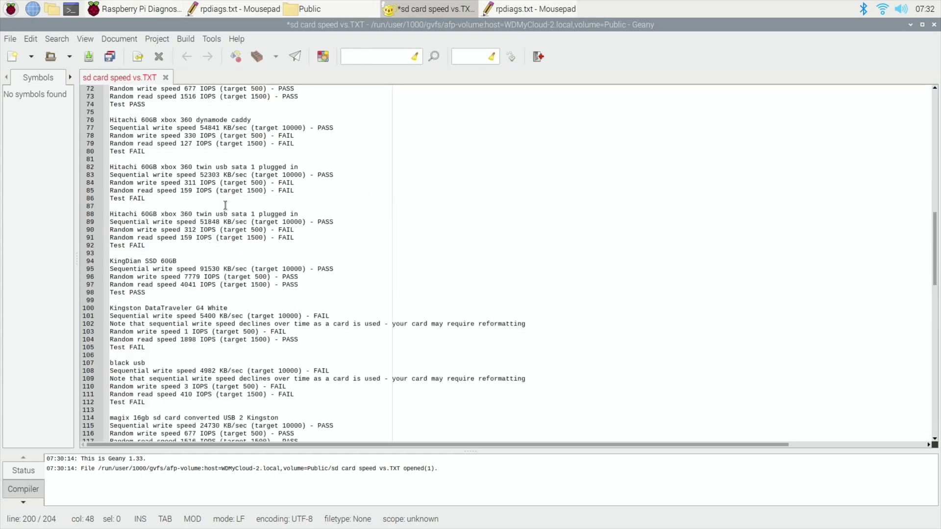
{"action": "scroll", "coordinate": [224, 206], "scroll_direction": "up", "scroll_amount": 1}
{"action": "scroll", "coordinate": [225, 206], "scroll_direction": "up", "scroll_amount": 5}
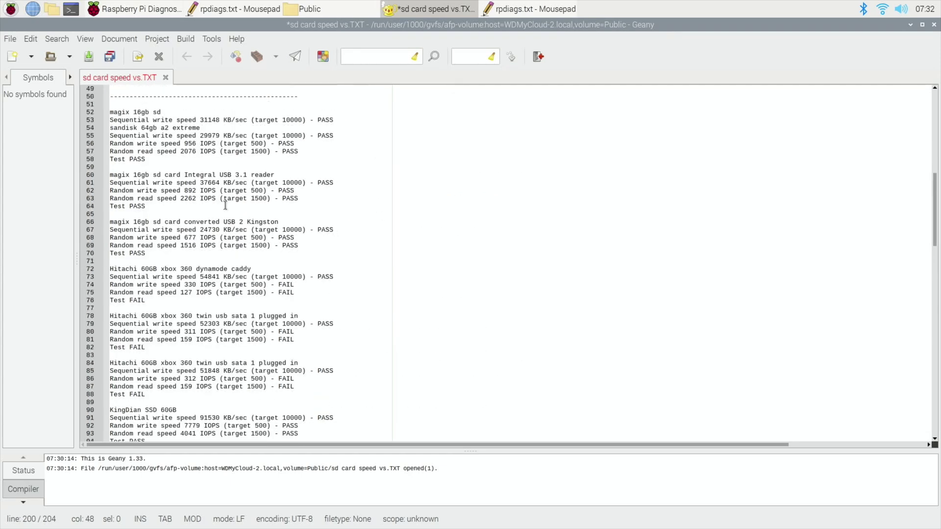
{"action": "scroll", "coordinate": [224, 205], "scroll_direction": "up", "scroll_amount": 2}
{"action": "scroll", "coordinate": [224, 205], "scroll_direction": "up", "scroll_amount": 5}
{"action": "scroll", "coordinate": [224, 206], "scroll_direction": "up", "scroll_amount": 5}
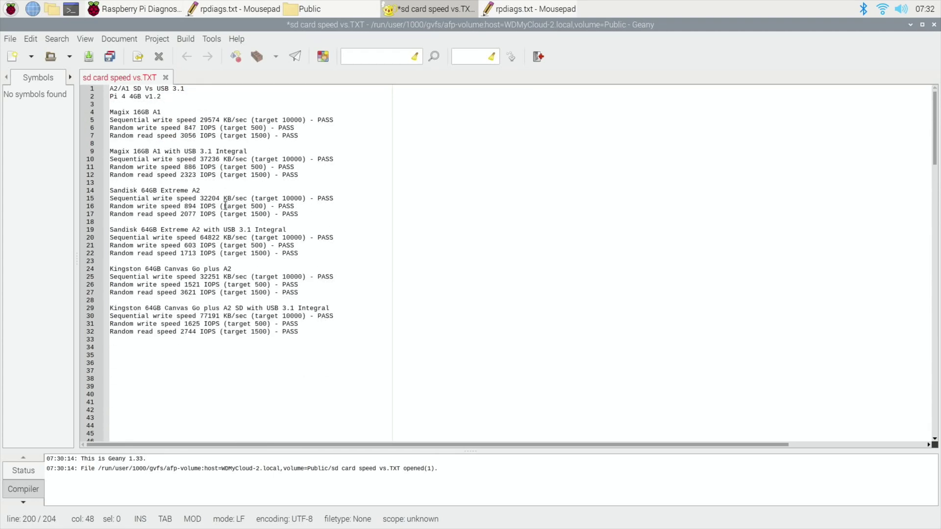
{"action": "scroll", "coordinate": [224, 206], "scroll_direction": "down", "scroll_amount": 15}
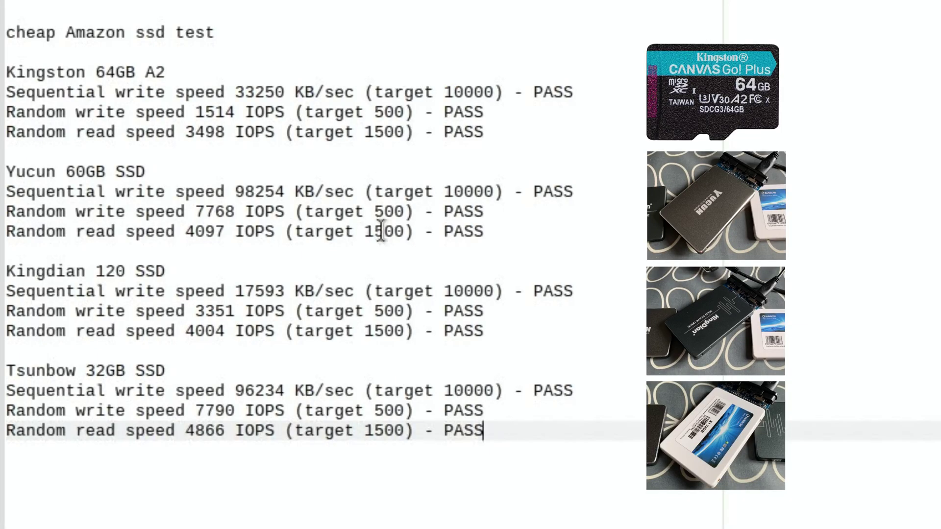